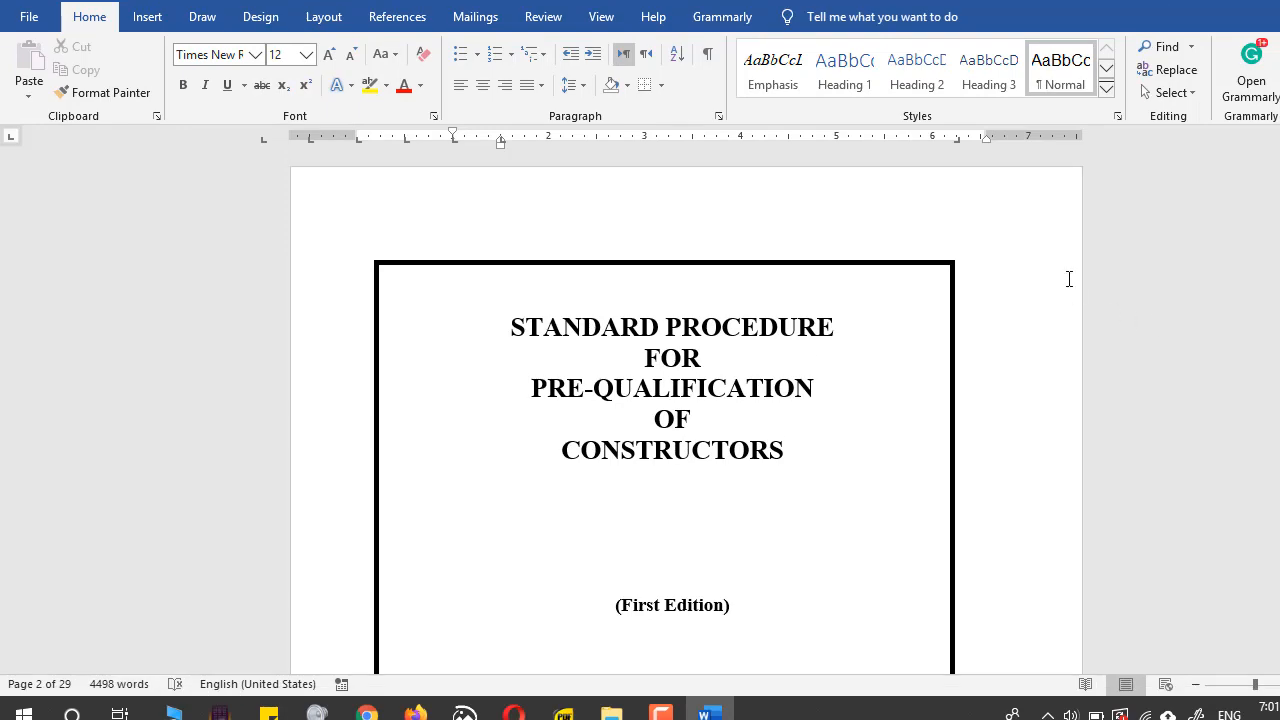
Try changing the page number of the INTRODUCTION entry to 10 in the table of contents.
scroll(1201, 422, down, 15)
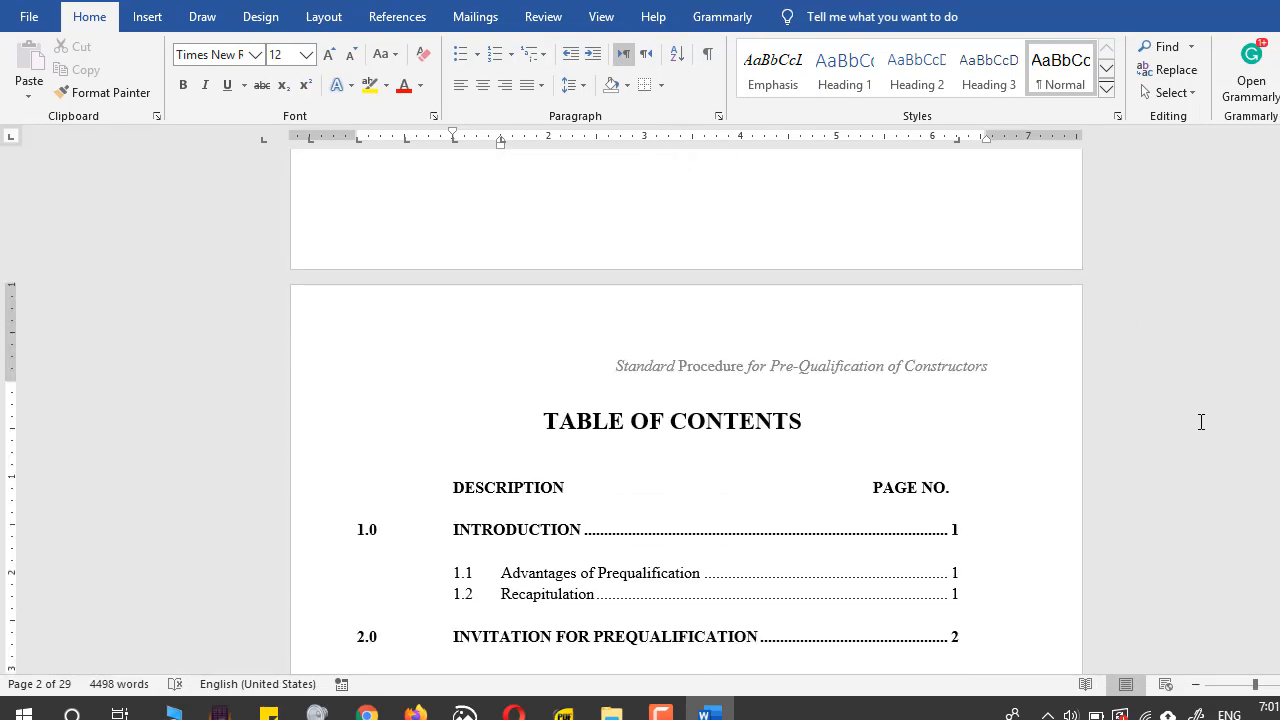
scroll(737, 353, down, 4)
scroll(740, 479, down, 4)
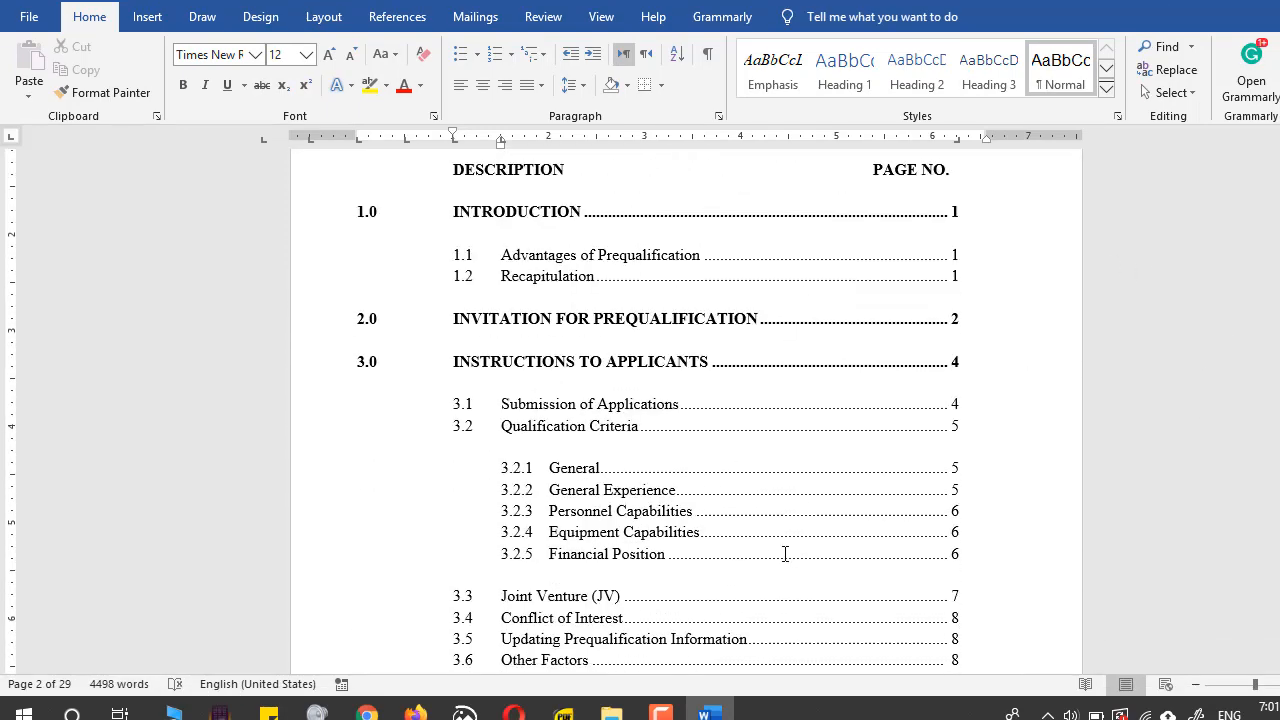
click(663, 468)
scroll(495, 370, up, 4)
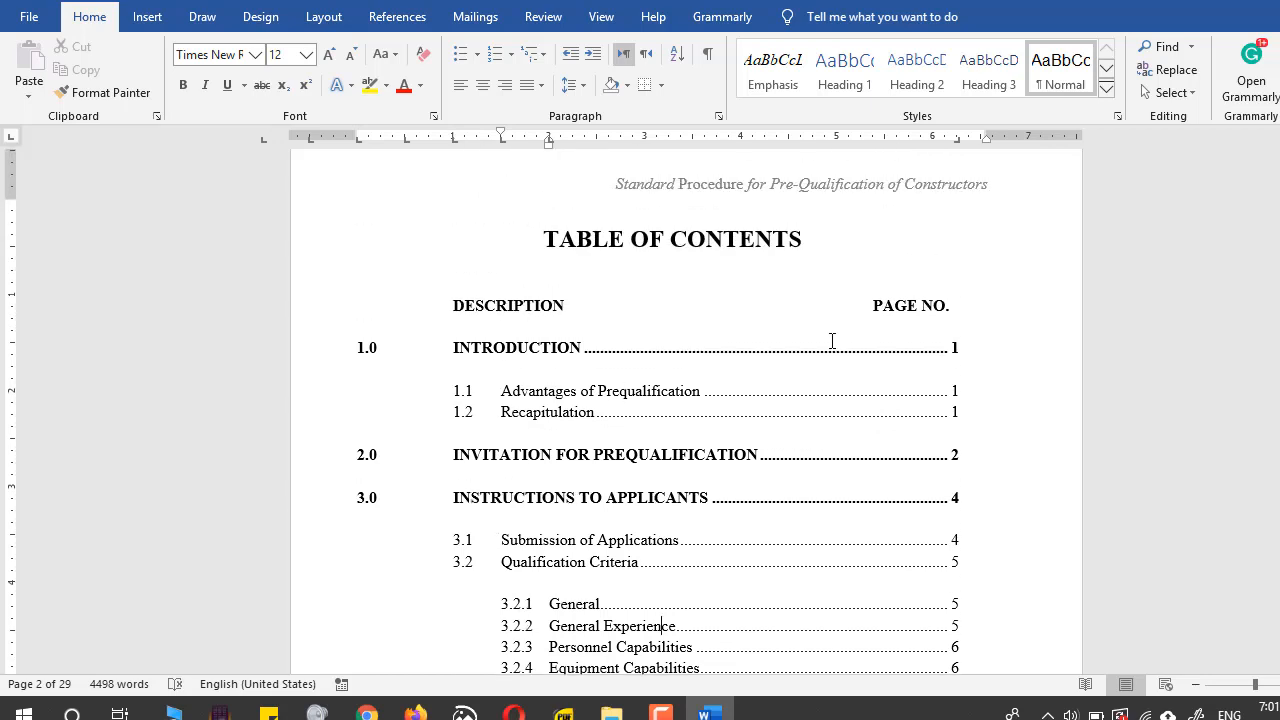
double_click(953, 347)
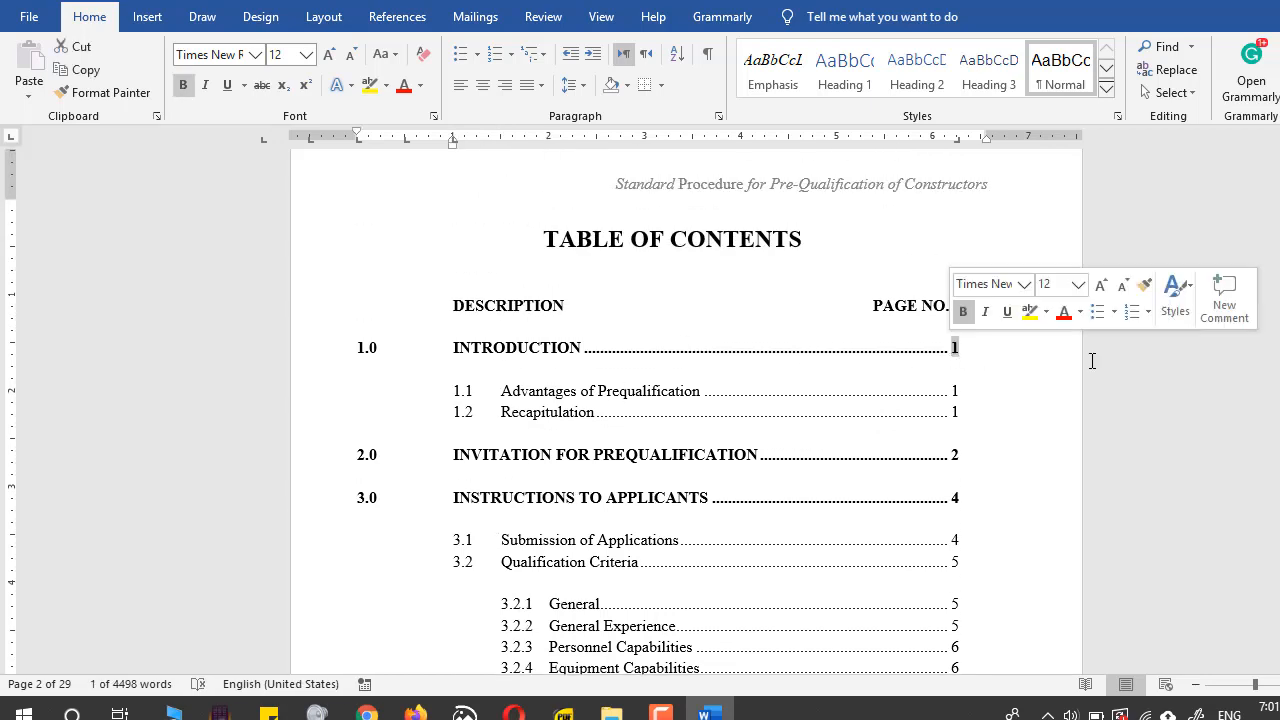
text(10)
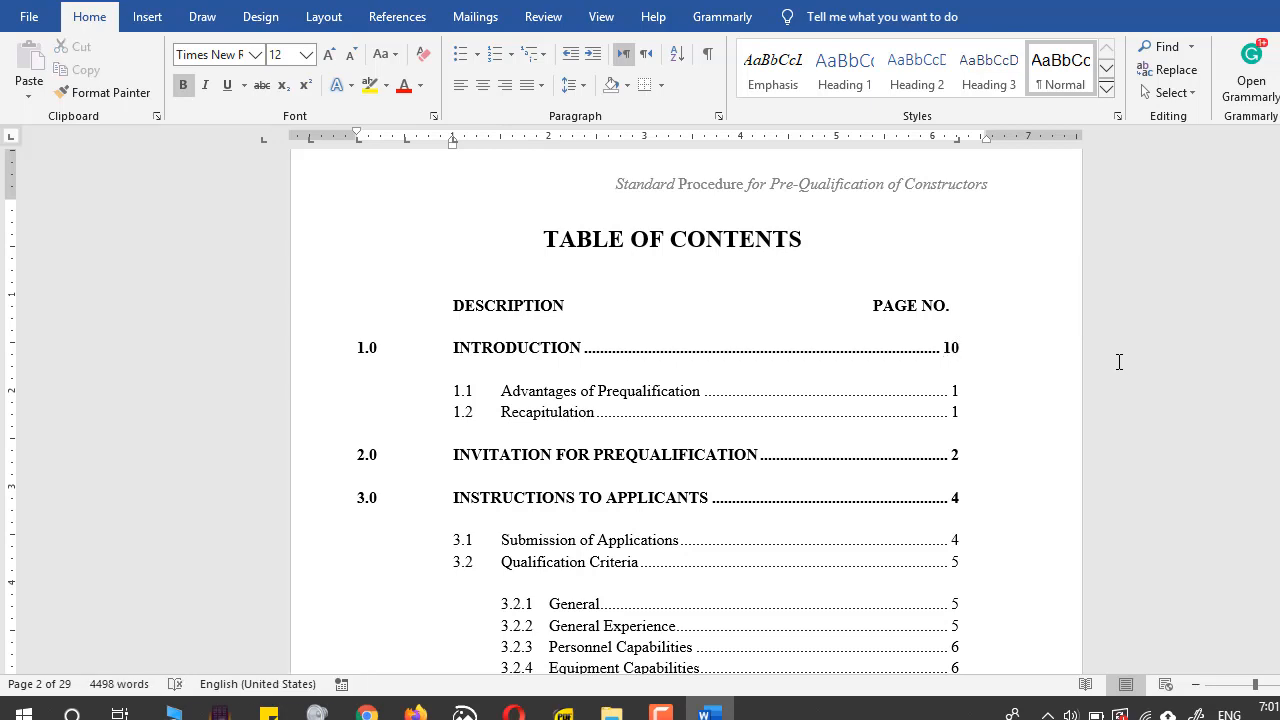
click(828, 413)
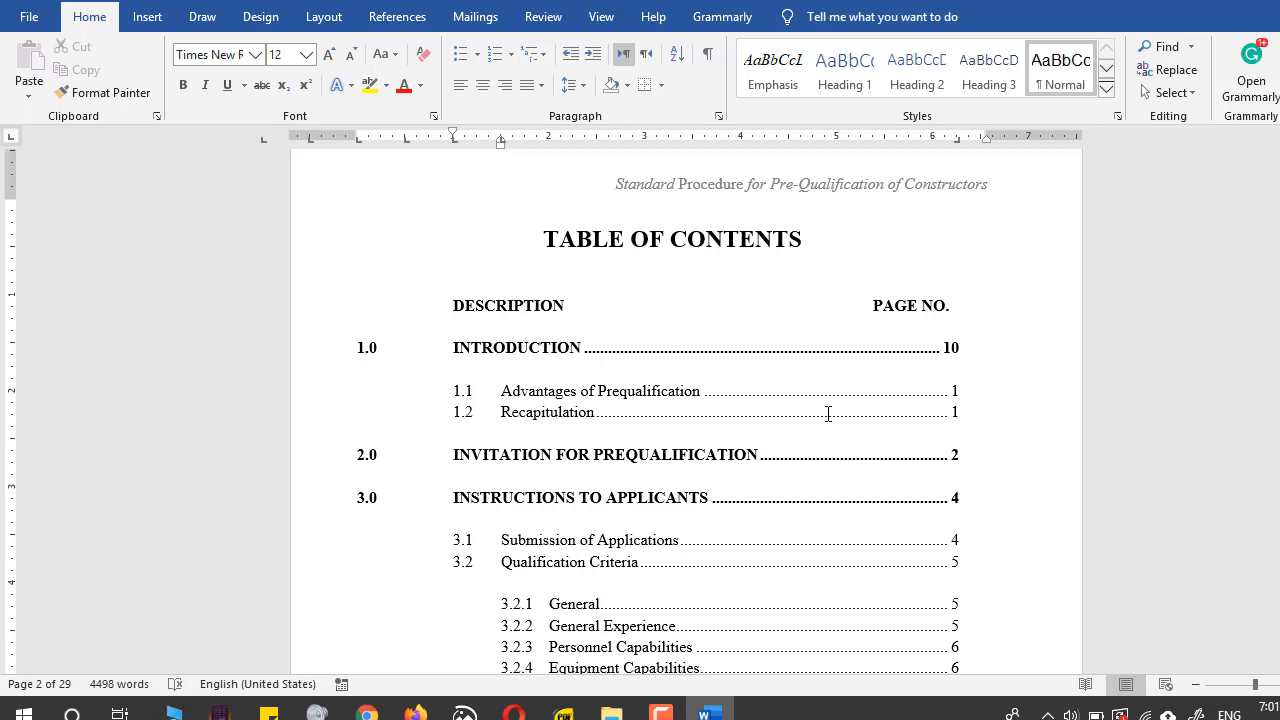
key(ctrl+z)
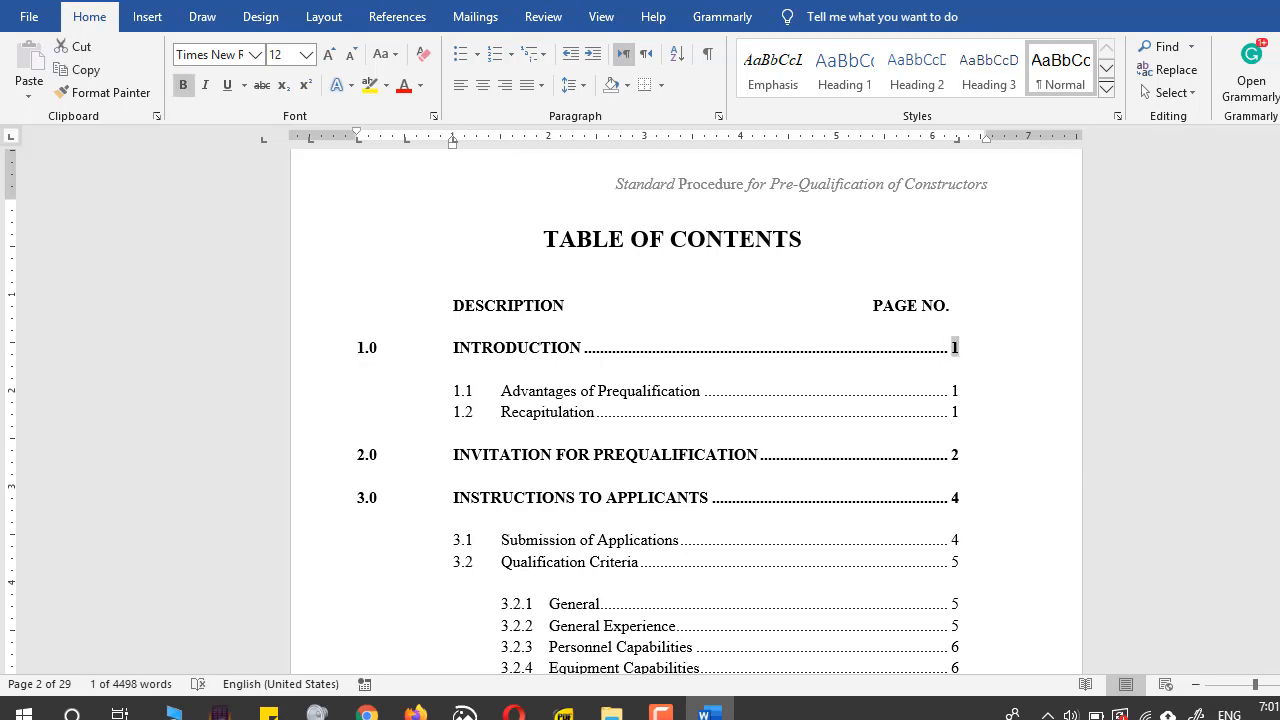
Examine the Introduction chapter's headings and footer page number, and compare them with the table of contents entries.
scroll(686, 410, down, 20)
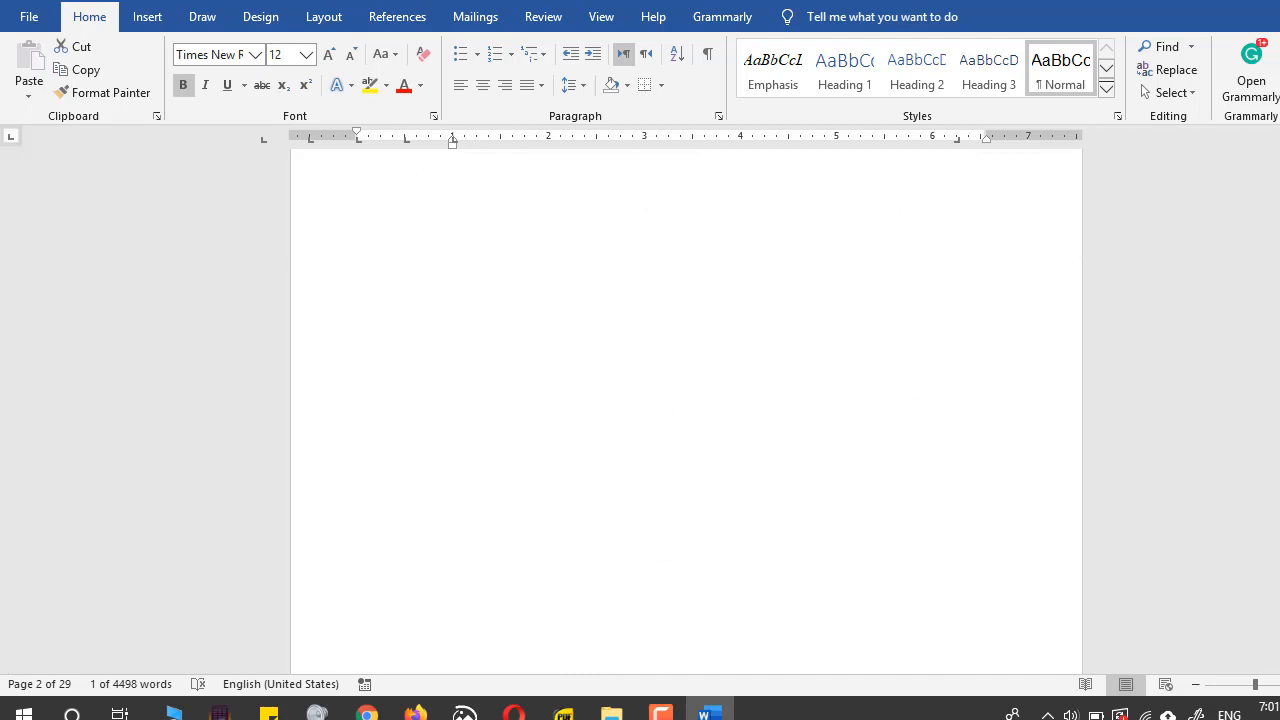
scroll(686, 410, down, 5)
scroll(1183, 492, down, 5)
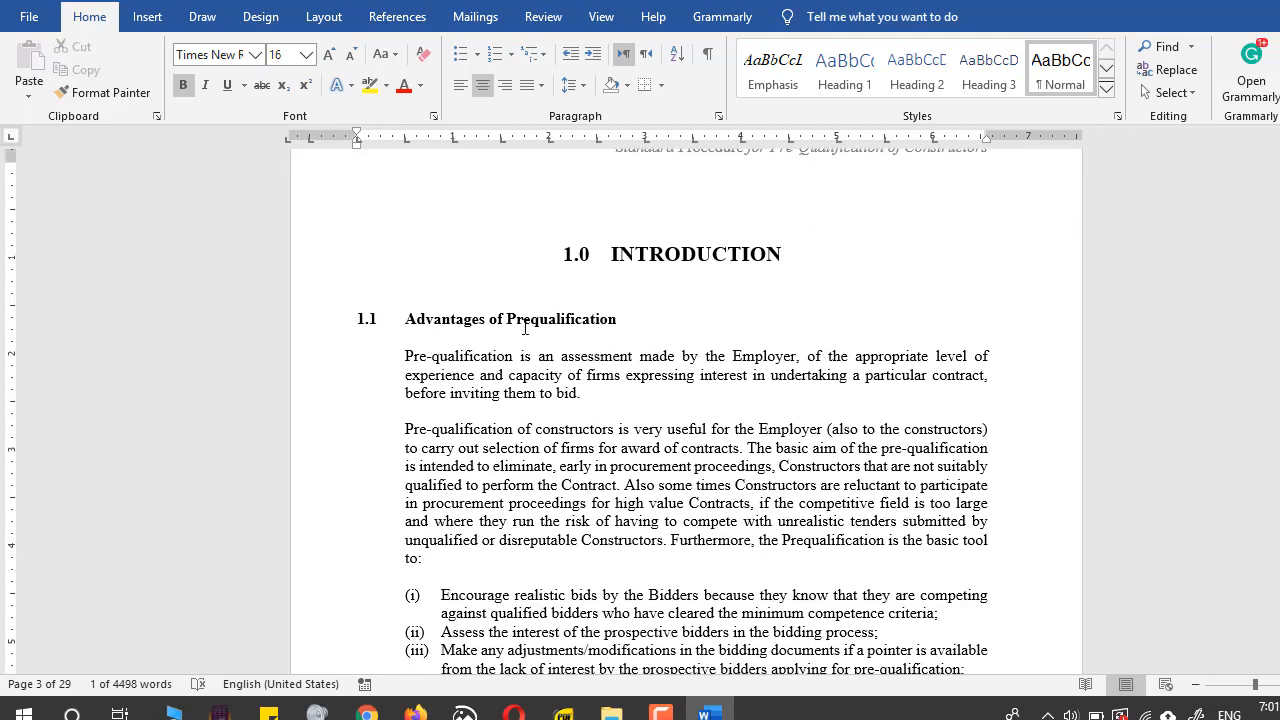
click(530, 320)
scroll(1088, 390, down, 10)
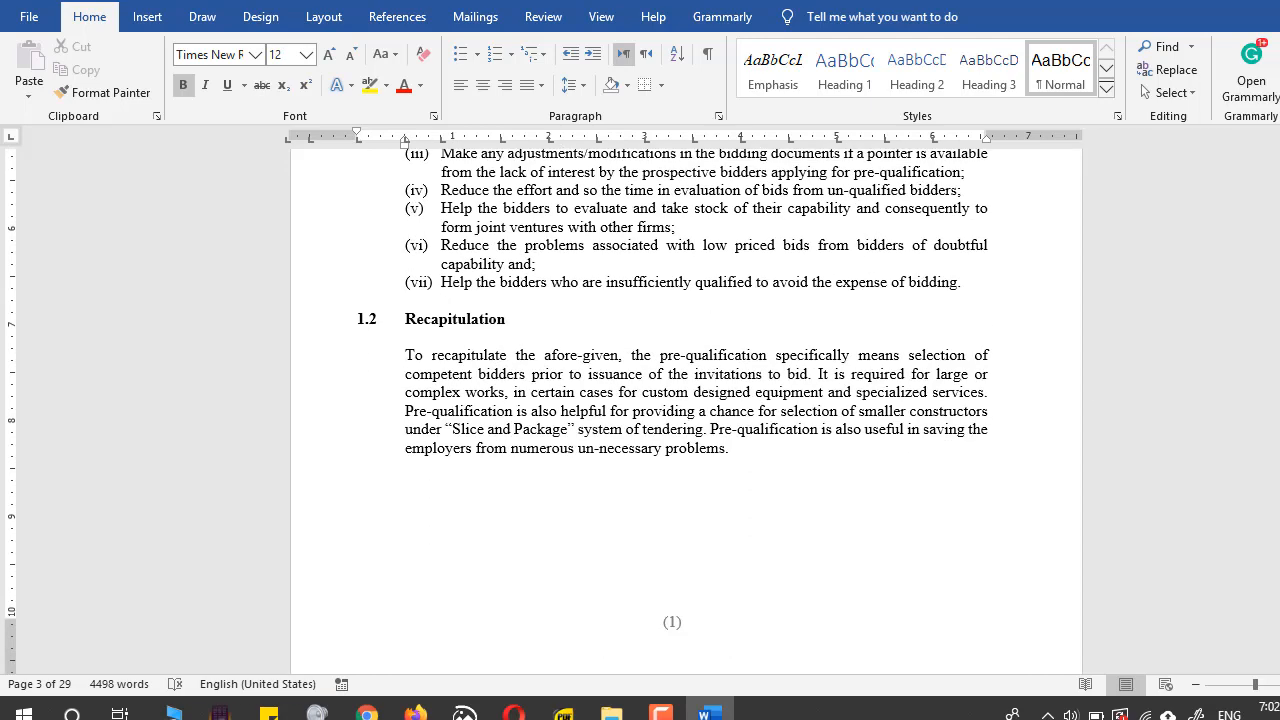
scroll(640, 430, down, 6)
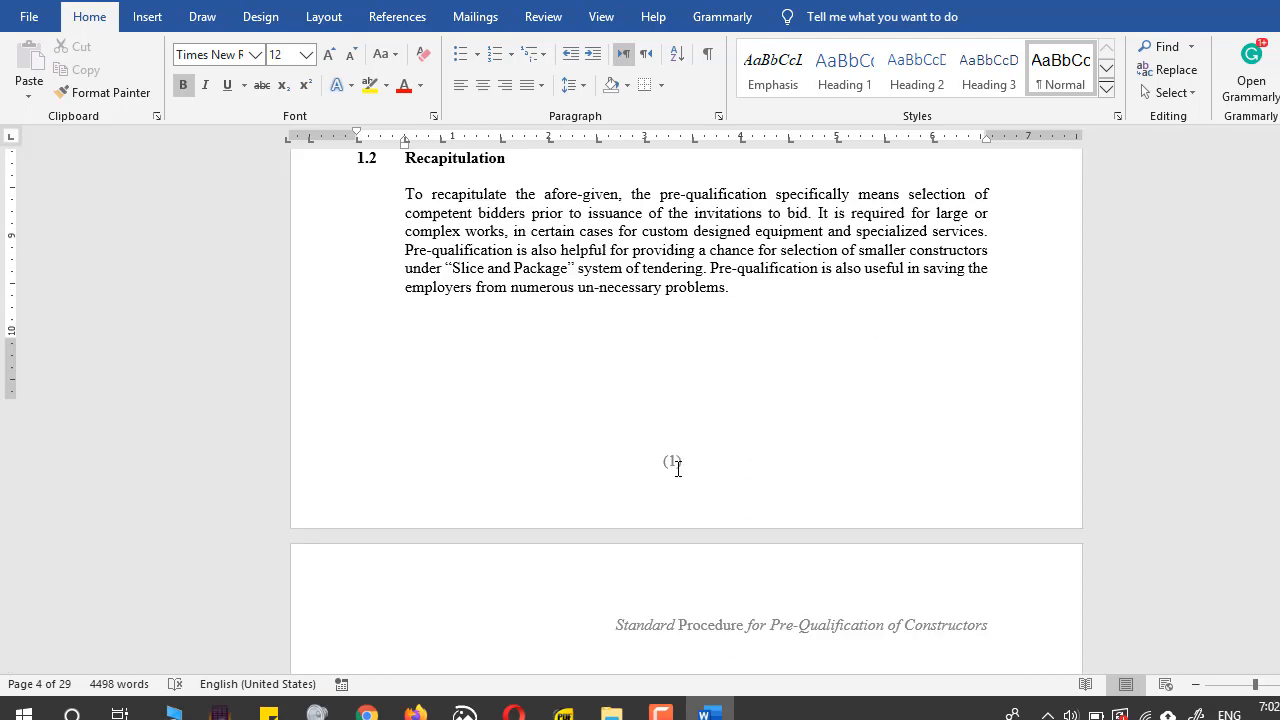
click(799, 507)
scroll(799, 507, up, 15)
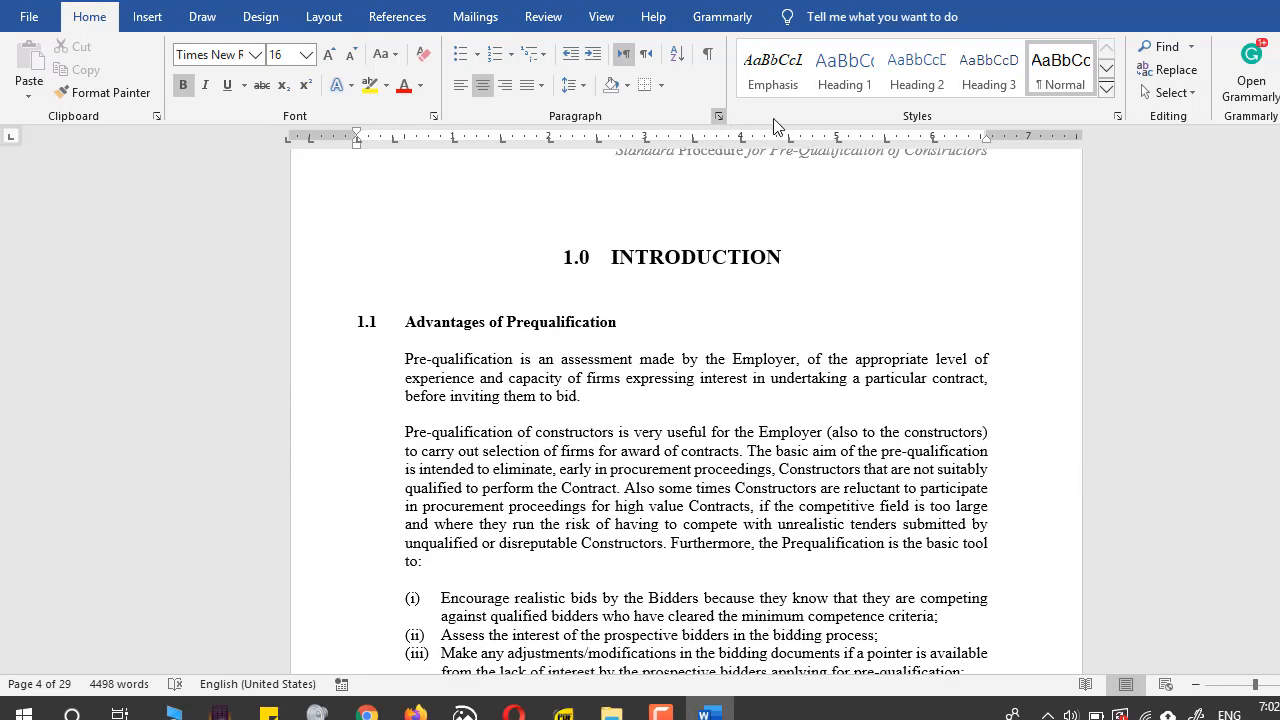
click(704, 256)
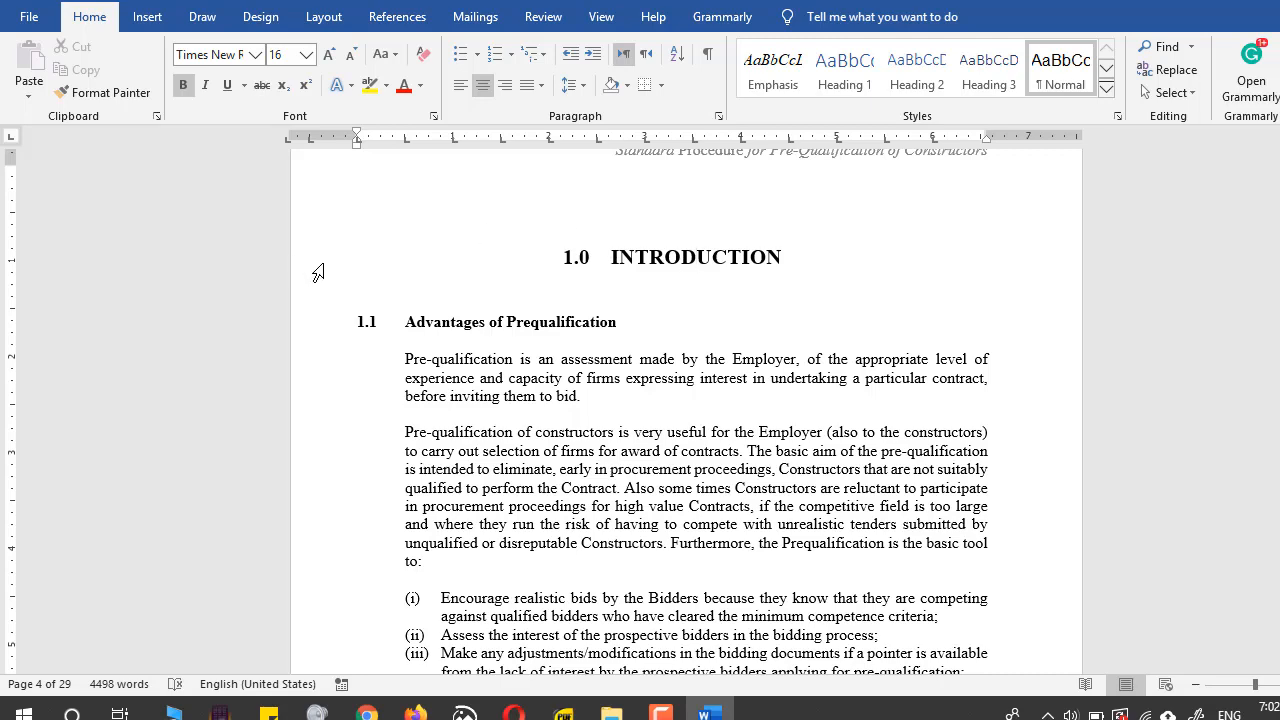
scroll(327, 277, up, 15)
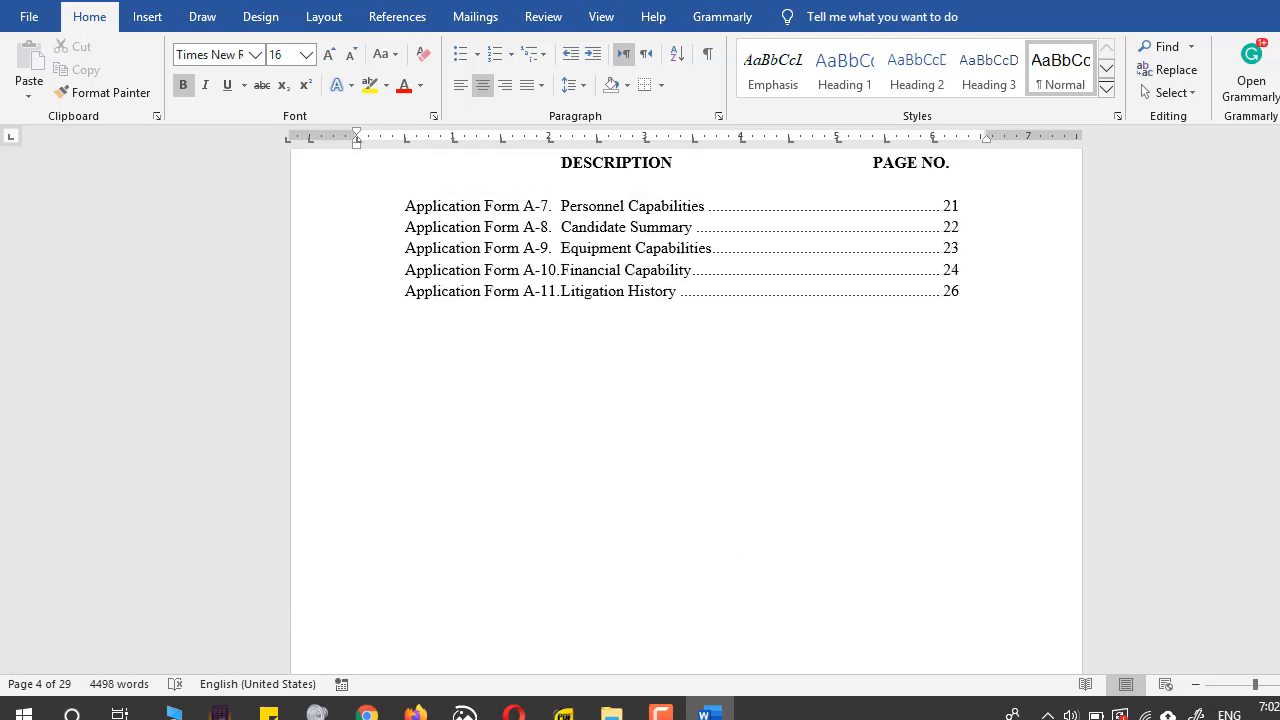
scroll(686, 229, up, 7)
scroll(640, 230, up, 1)
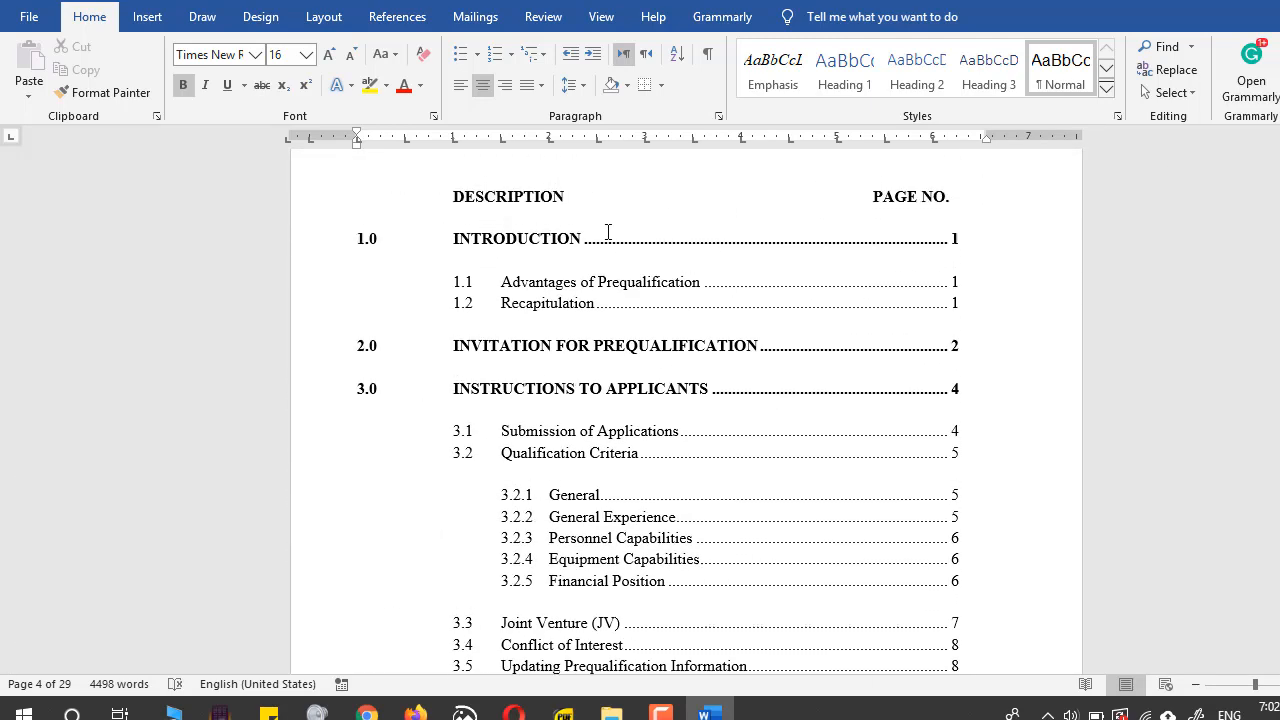
ctrl+click(537, 244)
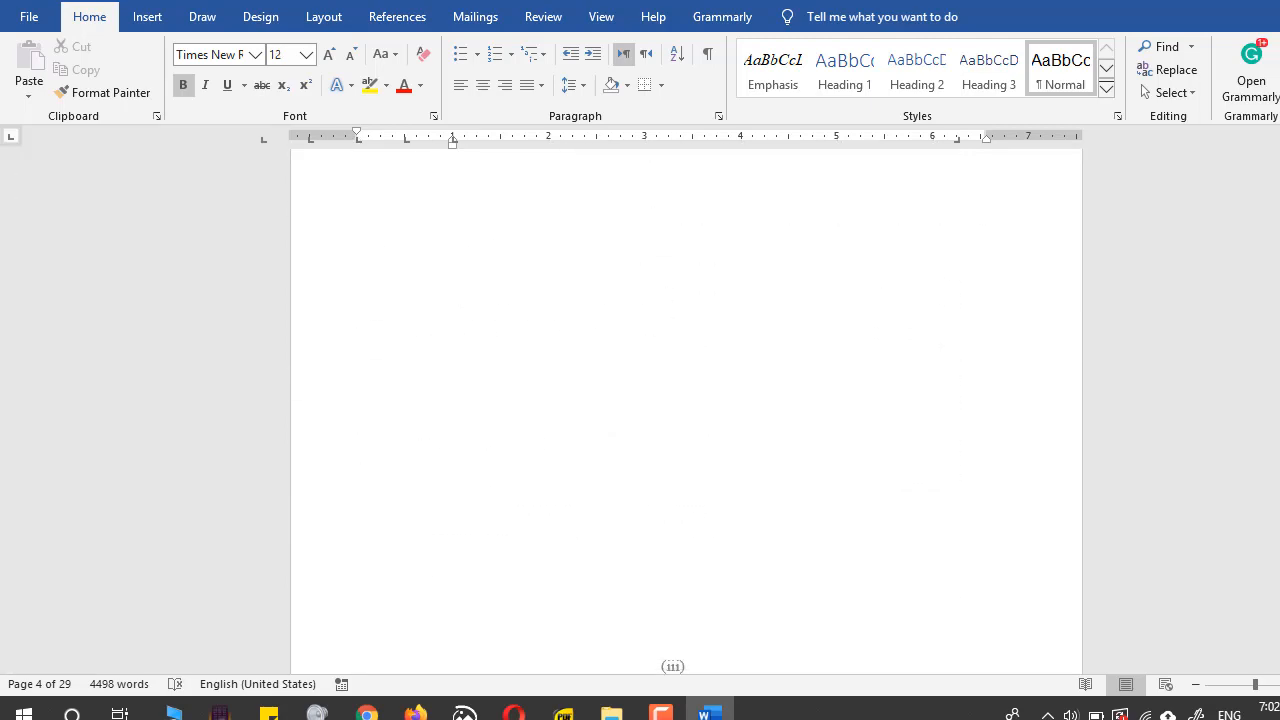
Try applying the Heading 1 style to the "1.0 INTRODUCTION" heading.
click(331, 428)
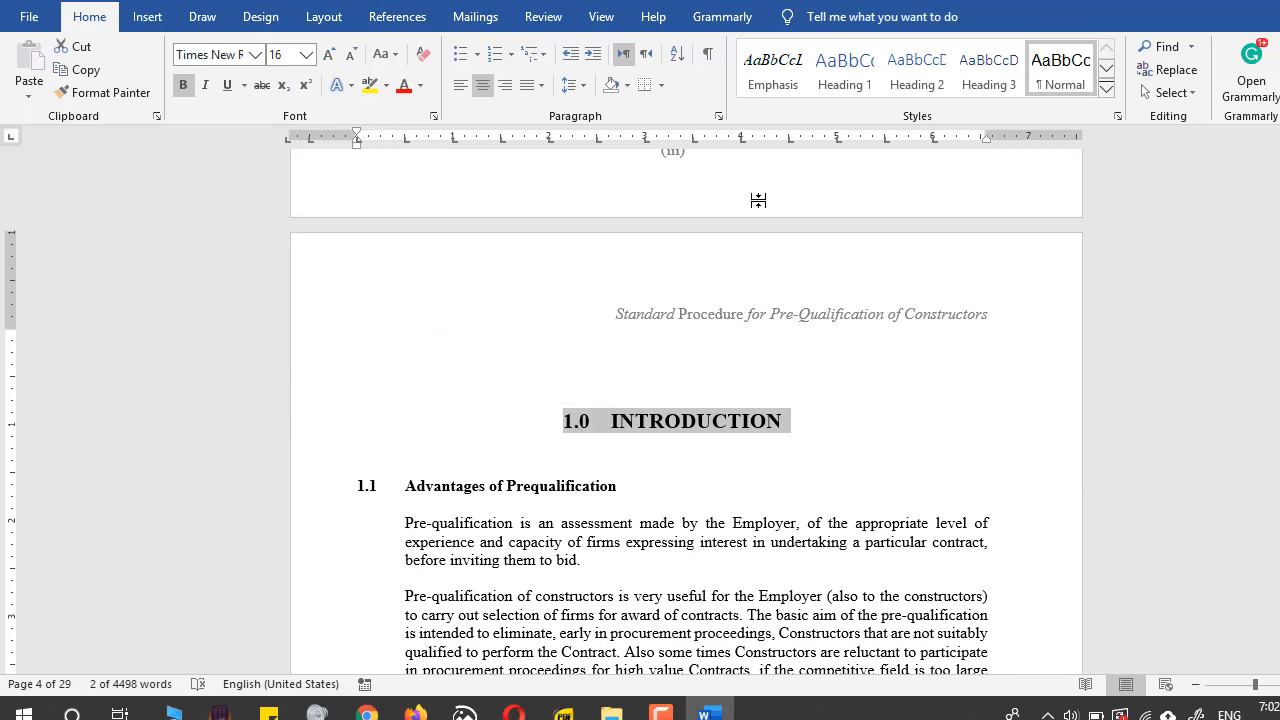
click(845, 67)
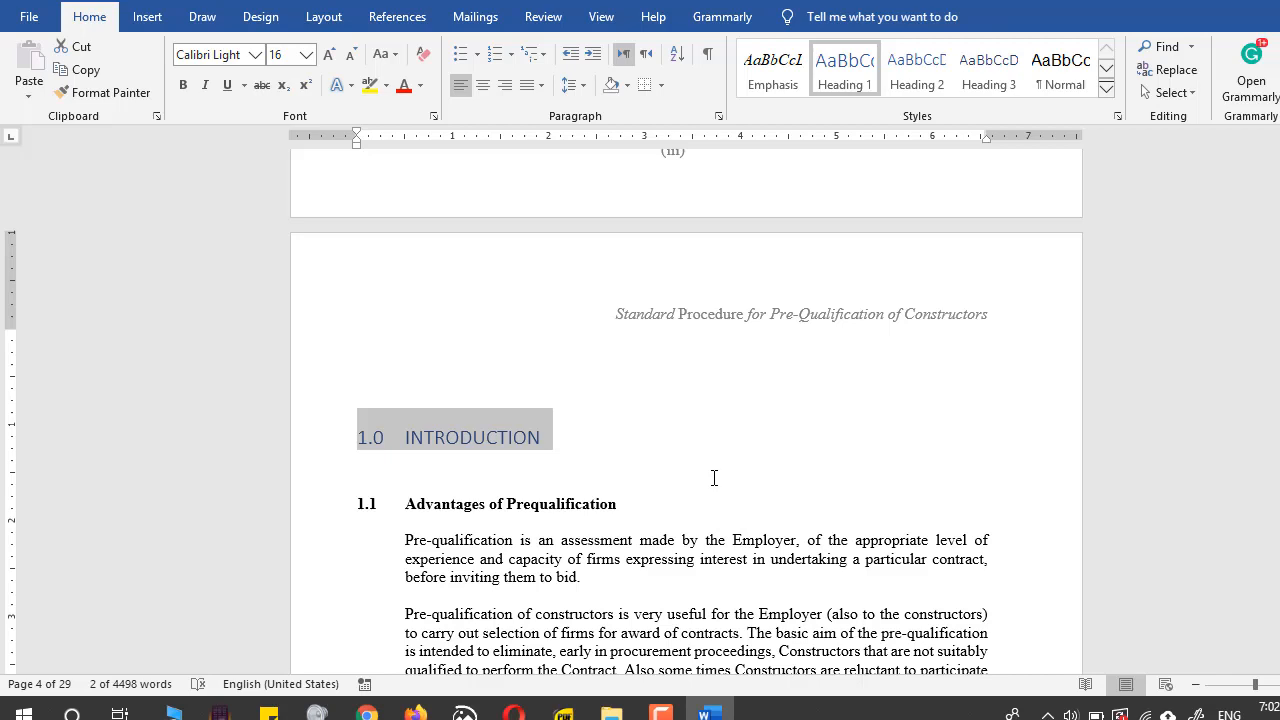
key(ctrl+z)
click(755, 470)
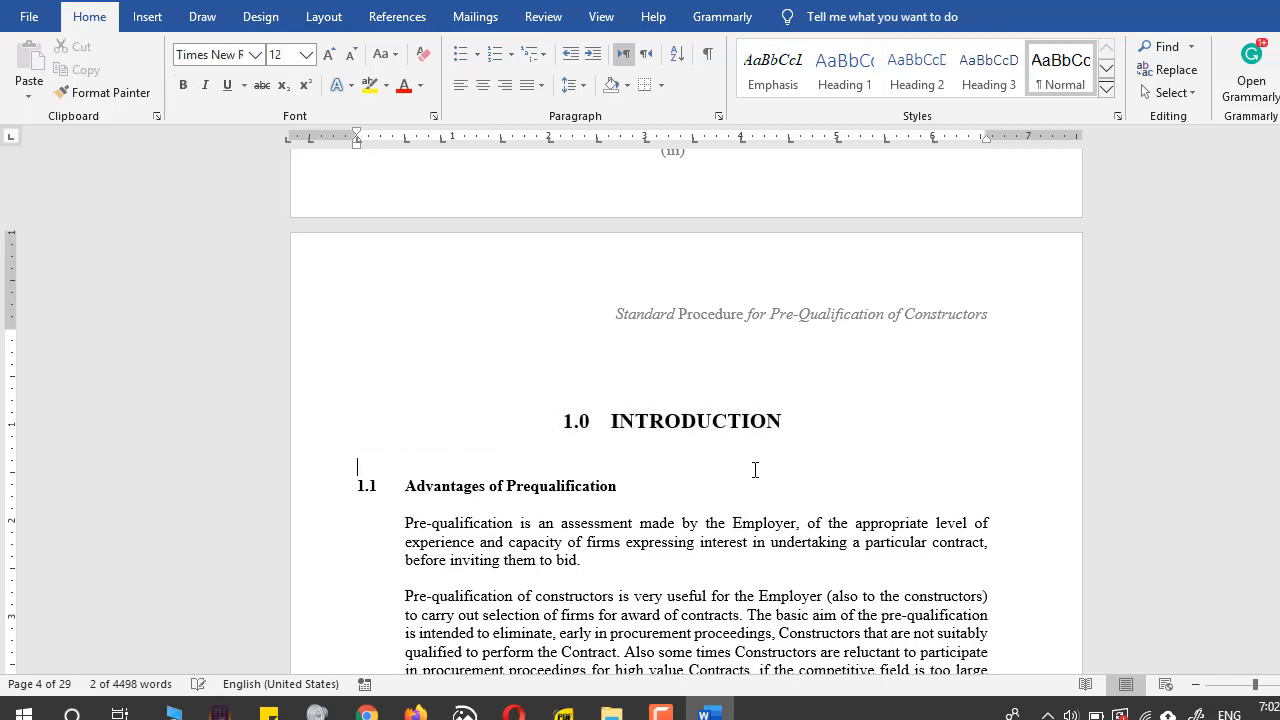
Update the Heading 1 style to match the existing formatting of the "1.0 INTRODUCTION" heading.
click(303, 423)
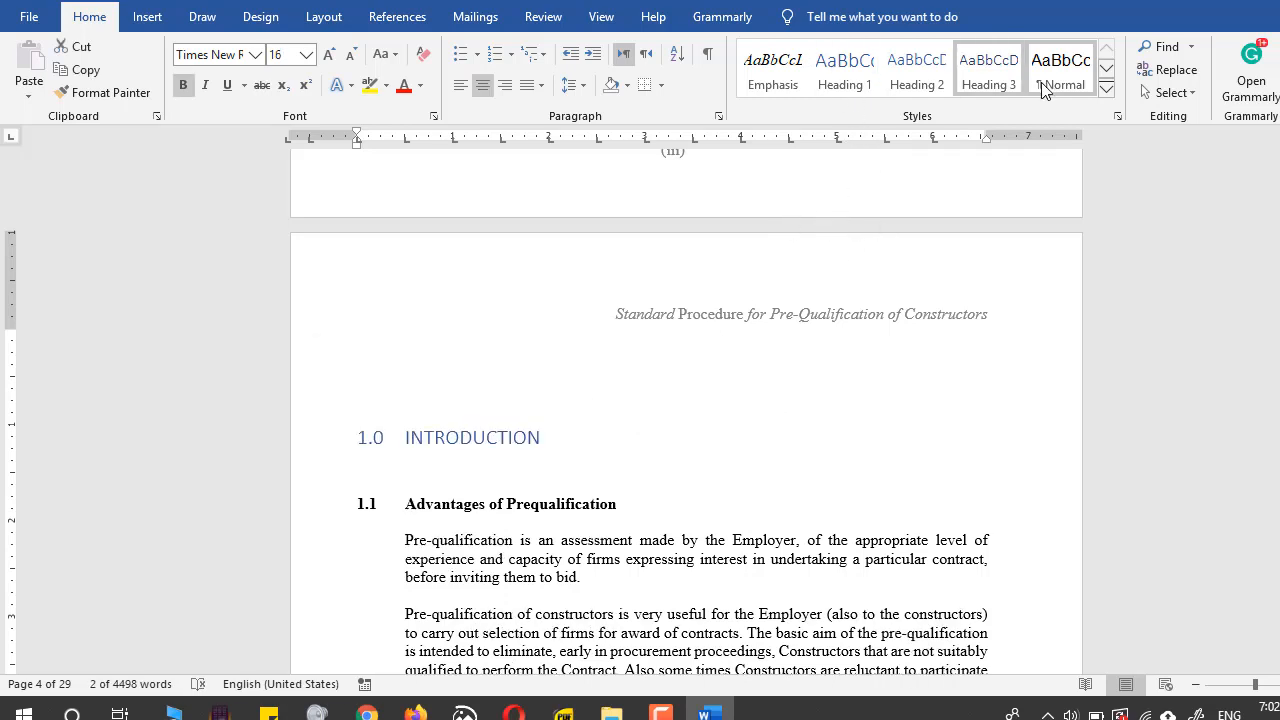
click(1106, 89)
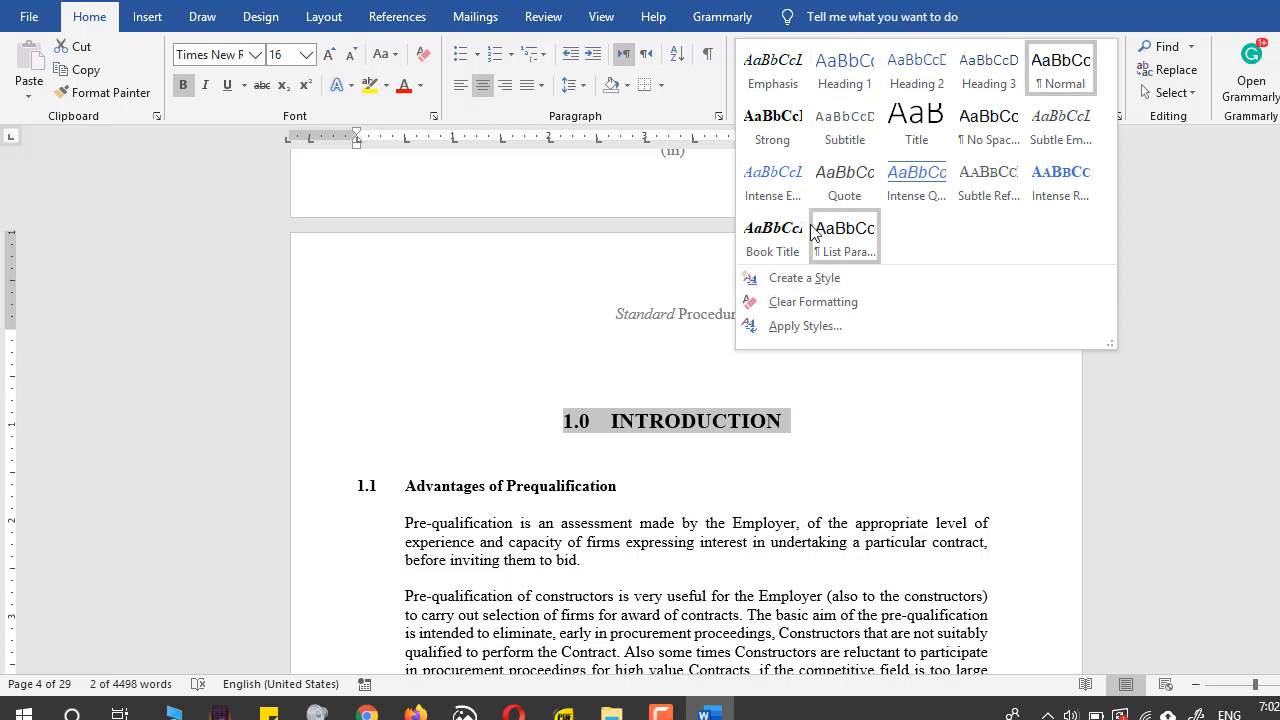
click(1197, 221)
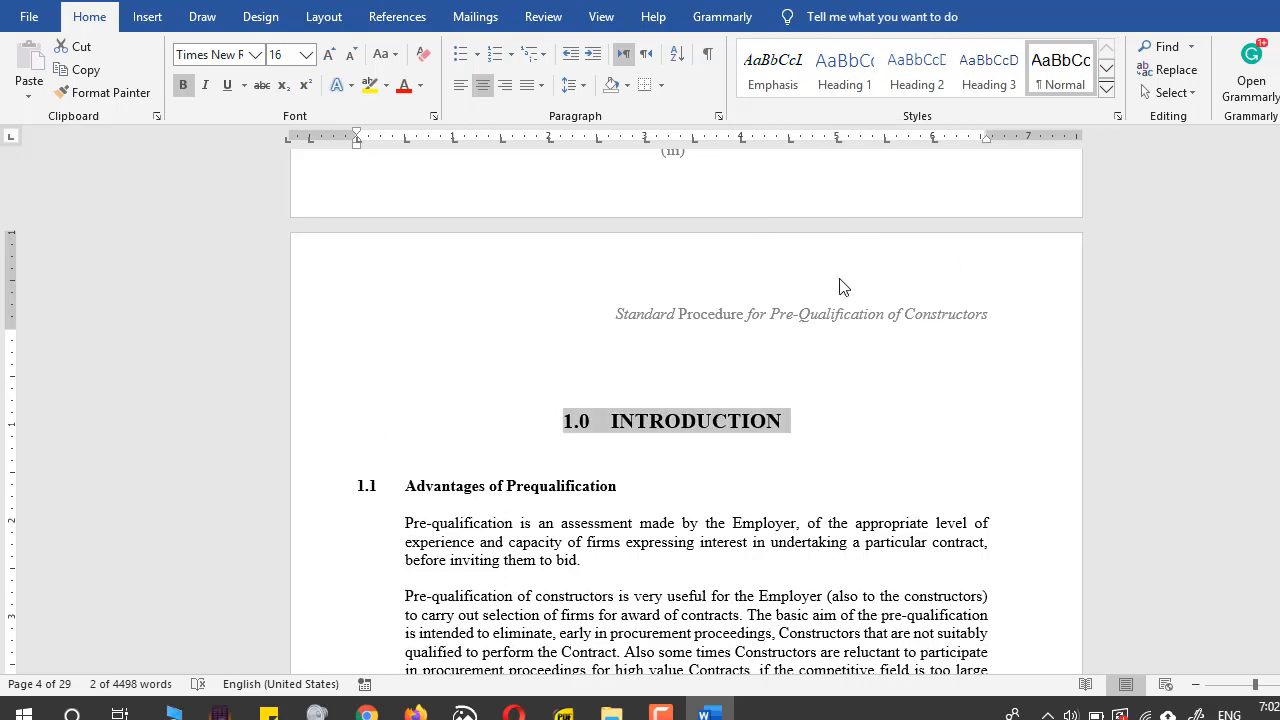
click(838, 75)
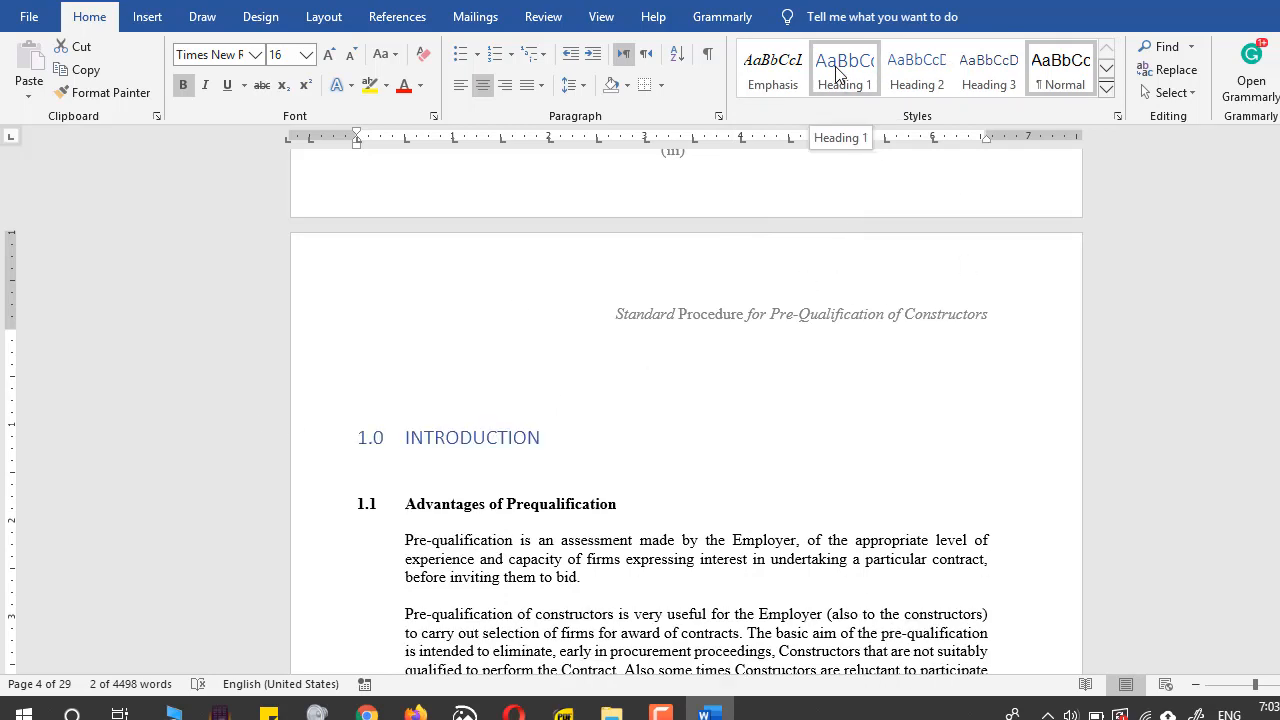
key(ctrl+z)
right_click(838, 75)
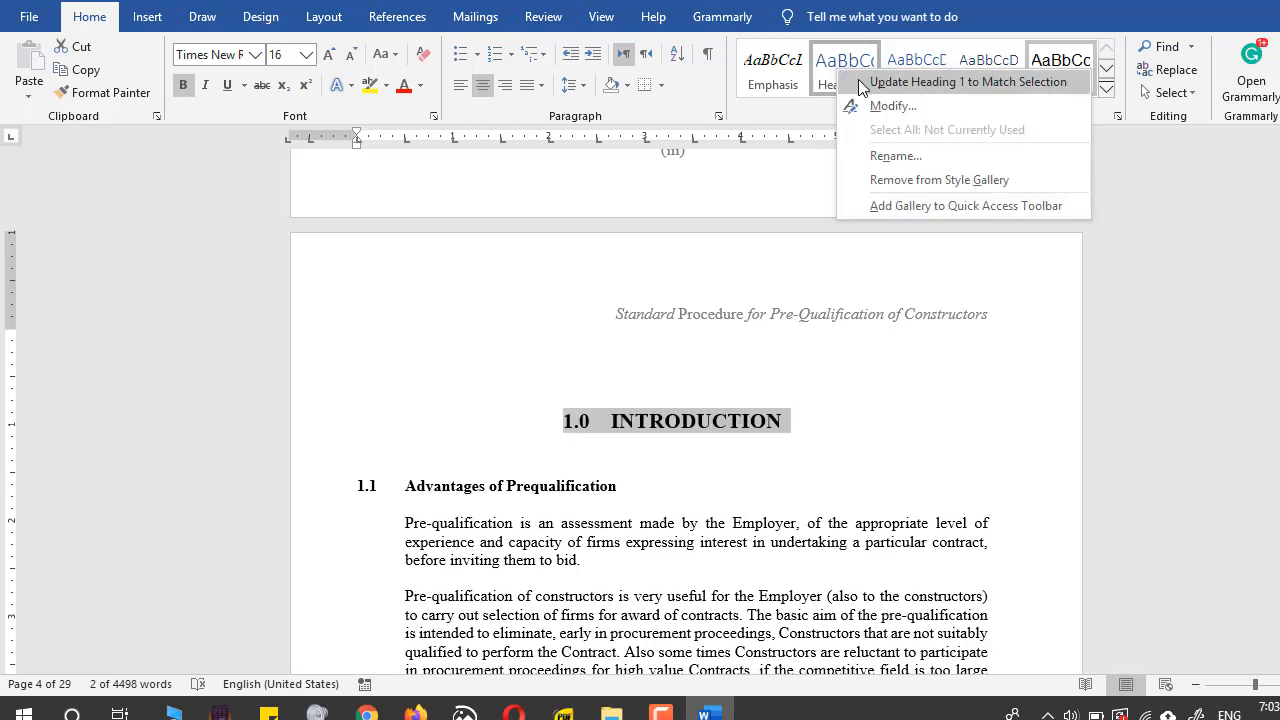
click(862, 84)
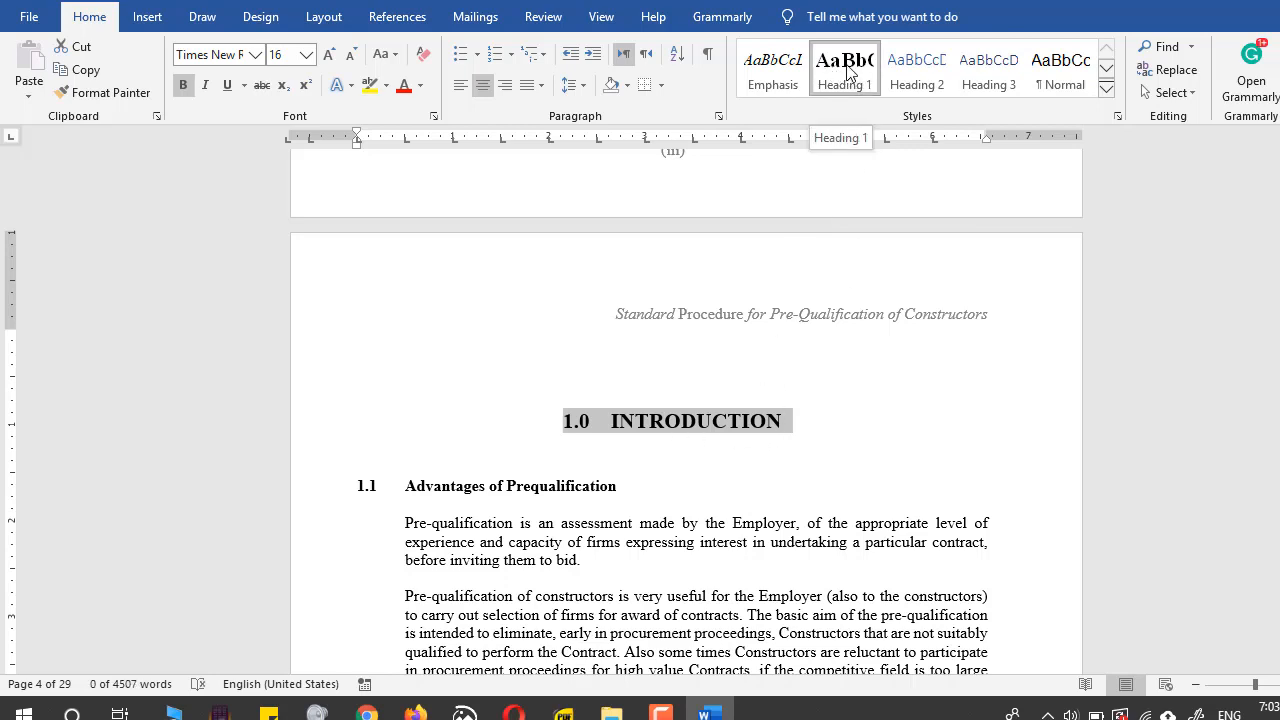
click(620, 421)
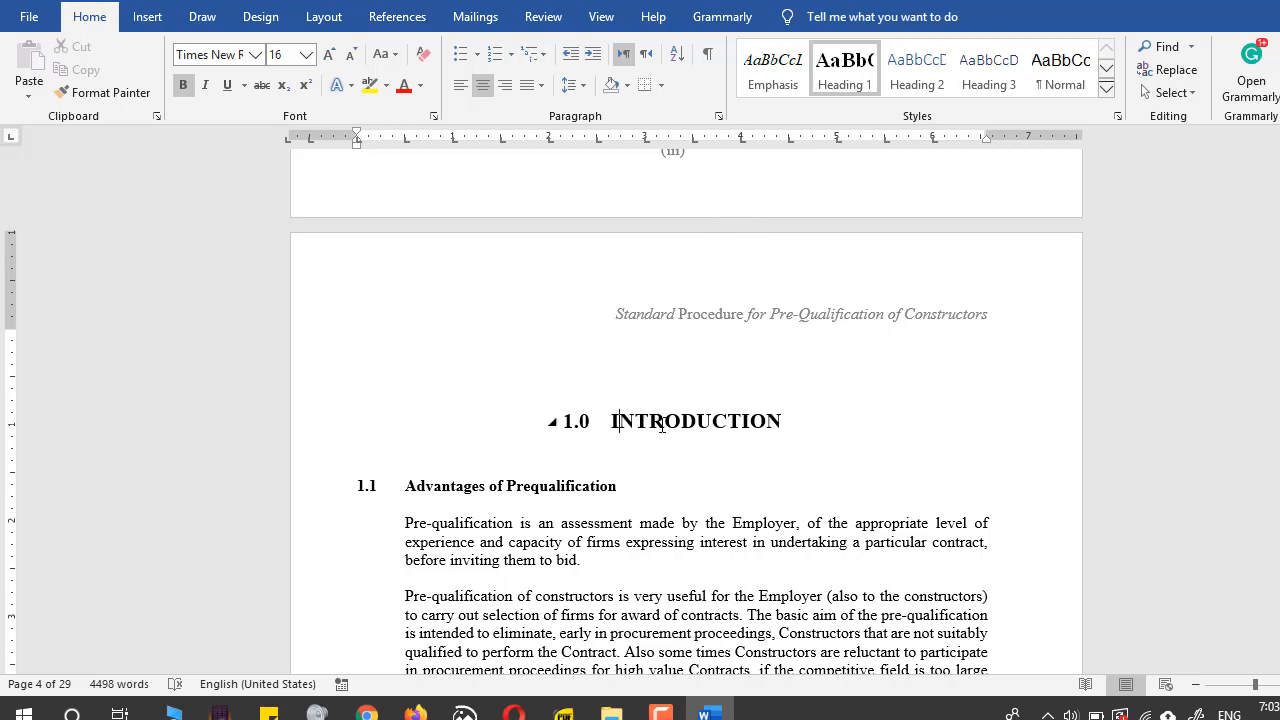
Update the Heading 2 style to match "1.1 Advantages of Prequalification" and apply it to "1.2 Recapitulation".
scroll(464, 466, down, 3)
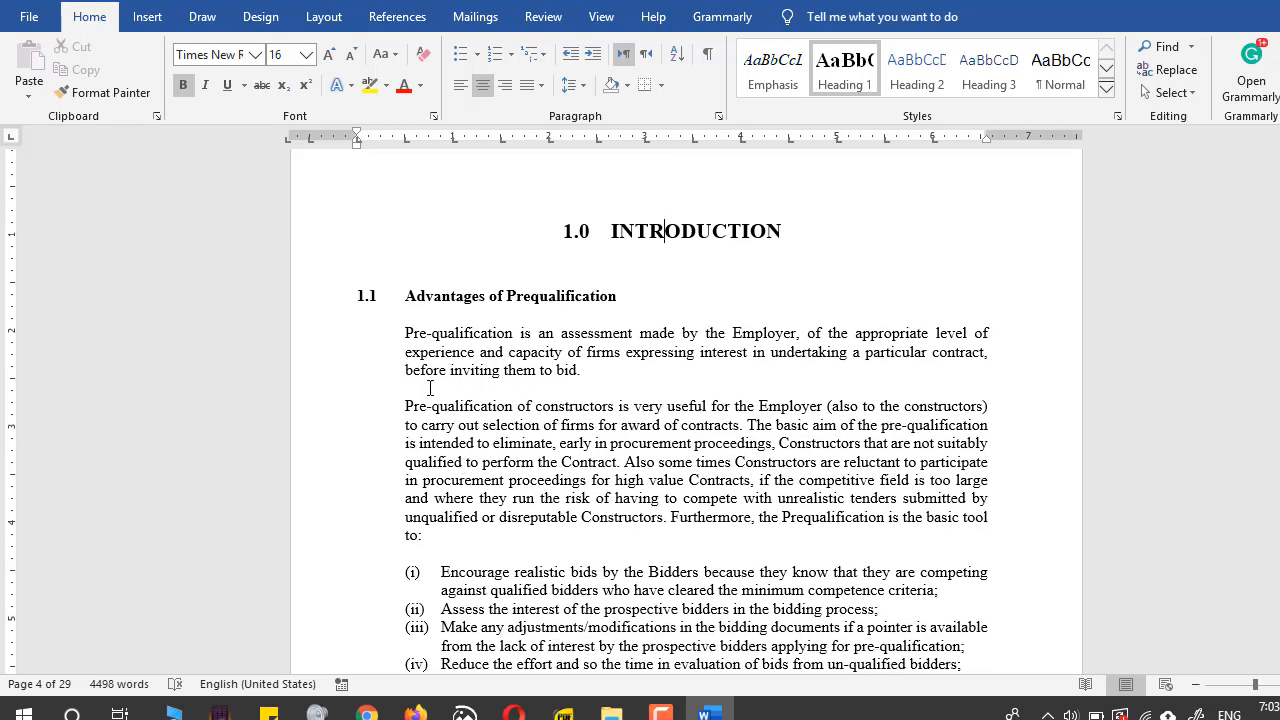
click(329, 300)
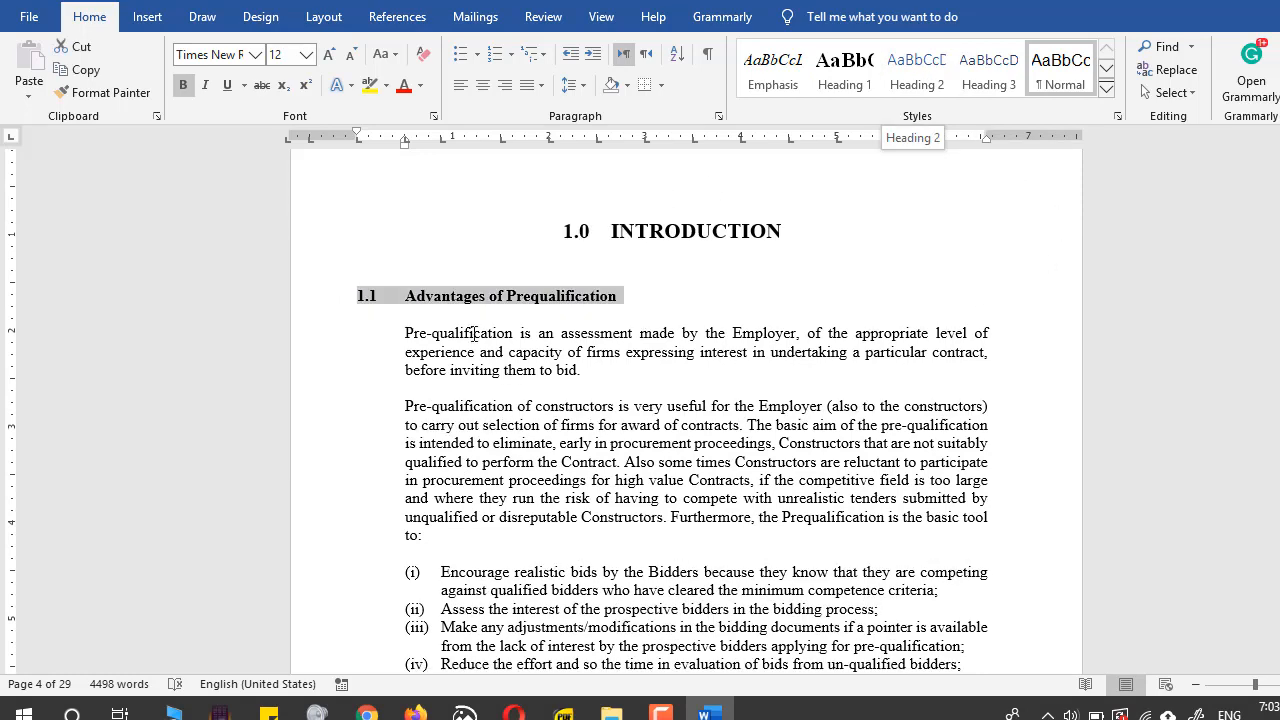
right_click(920, 80)
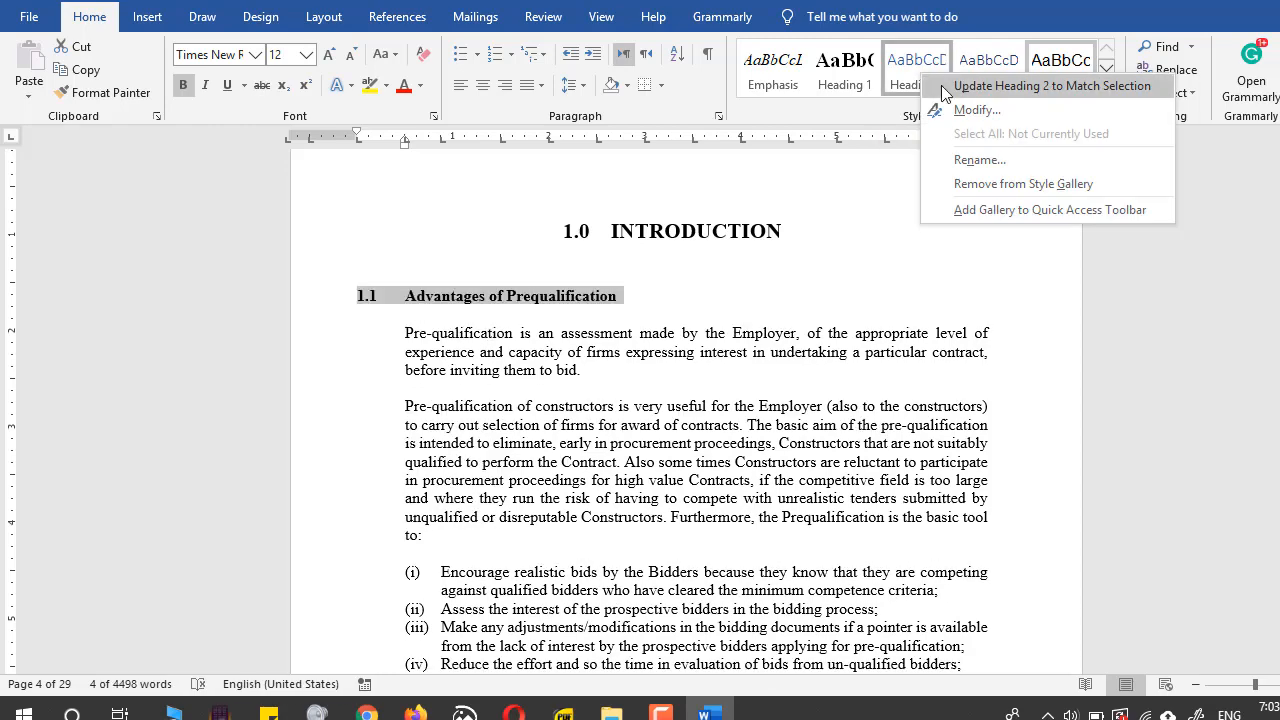
click(943, 87)
scroll(709, 425, down, 8)
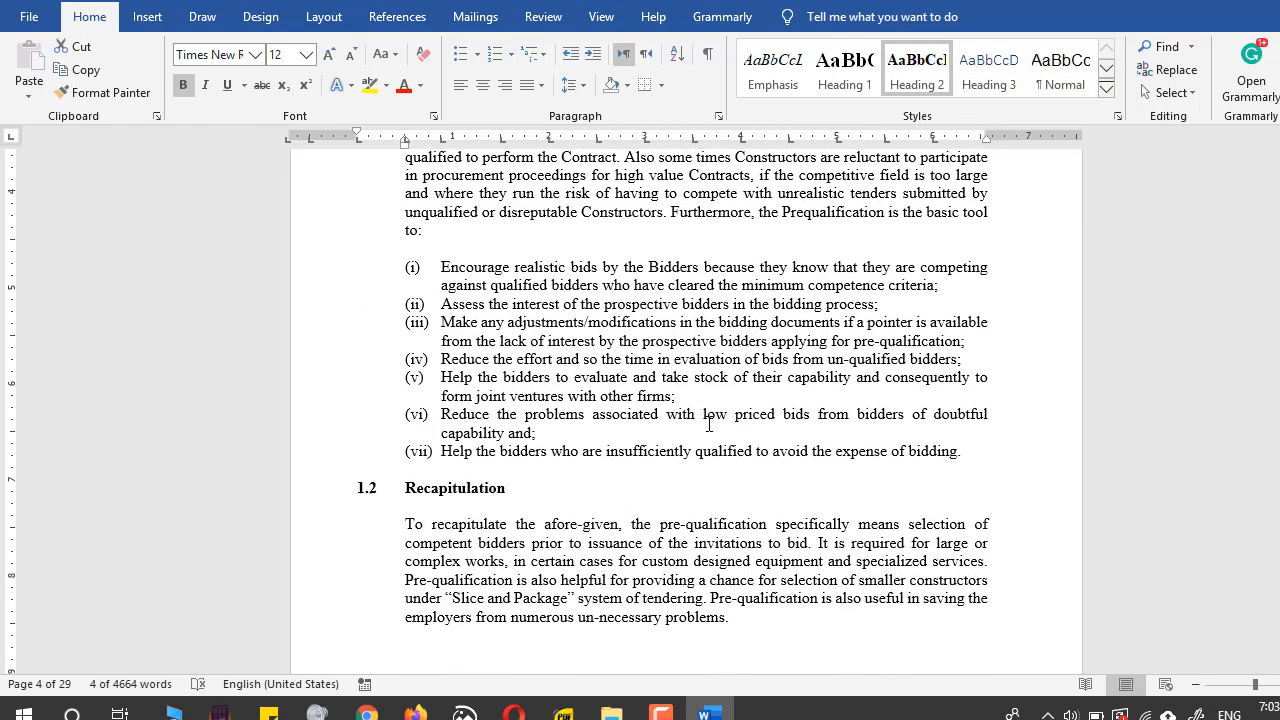
click(309, 347)
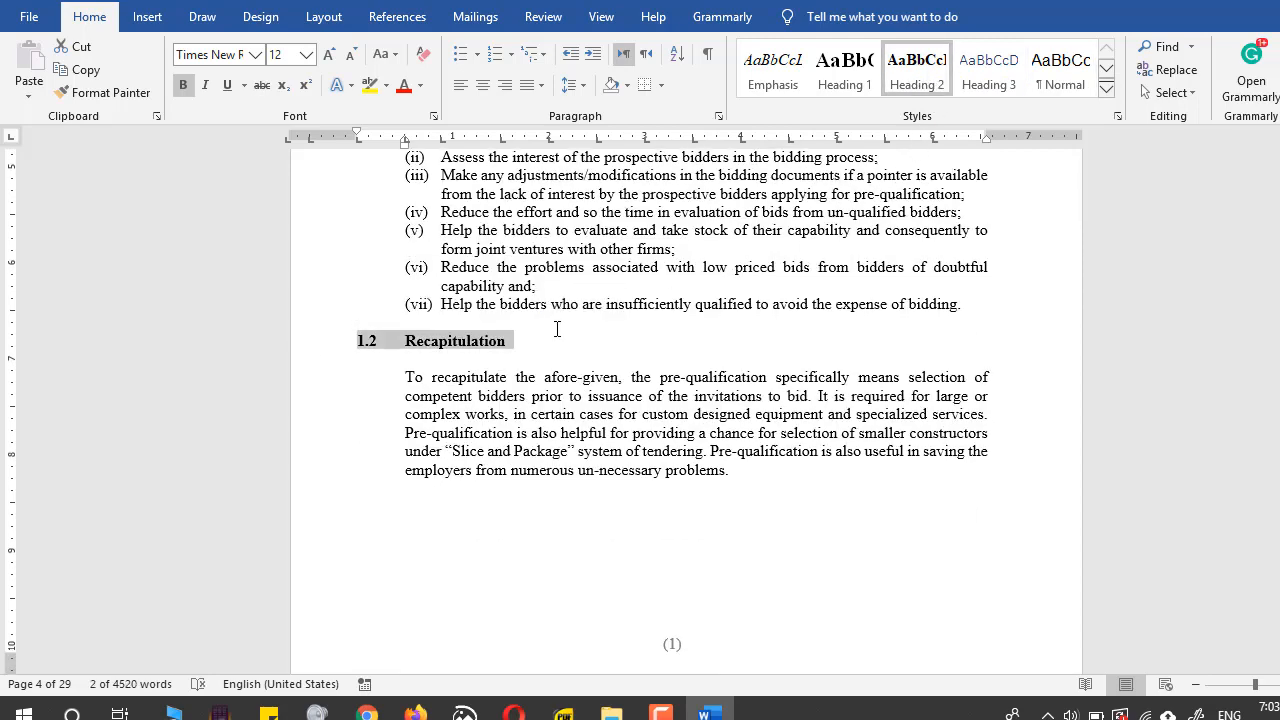
Apply the Heading 1 style to the "2.0 INVITATION FOR PRE-QUALIFICATION" heading.
scroll(554, 329, down, 10)
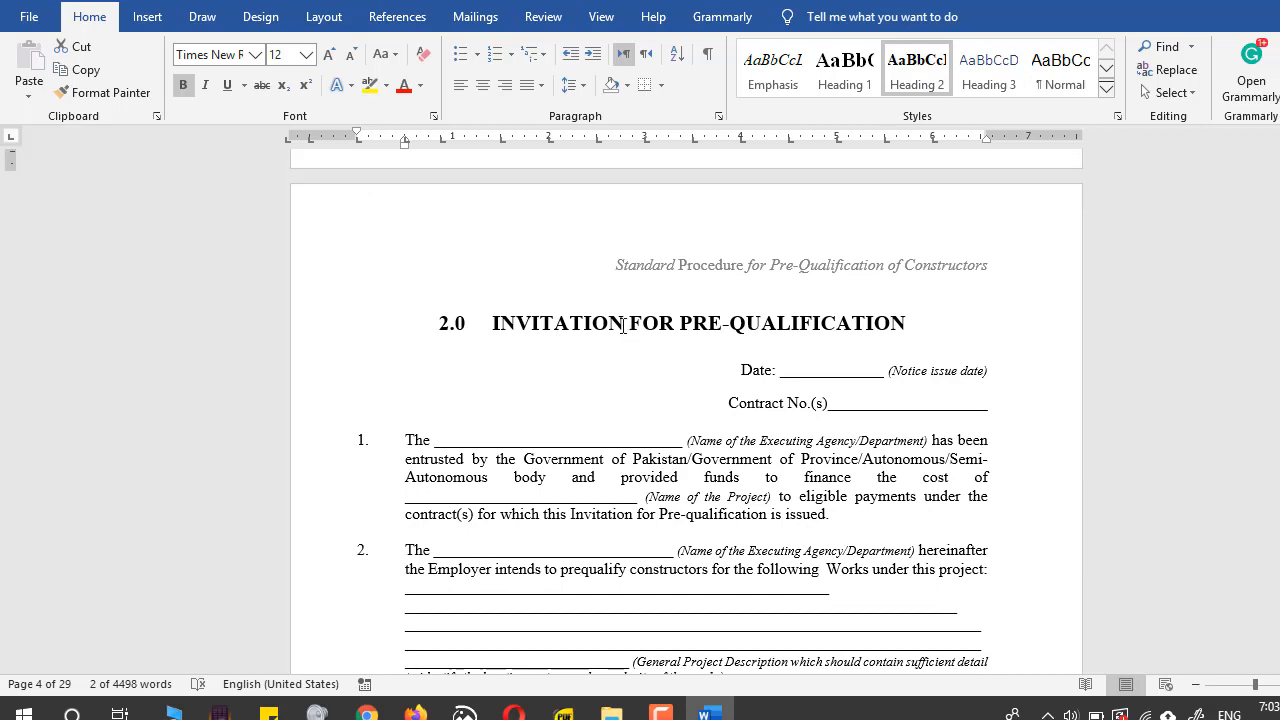
click(624, 327)
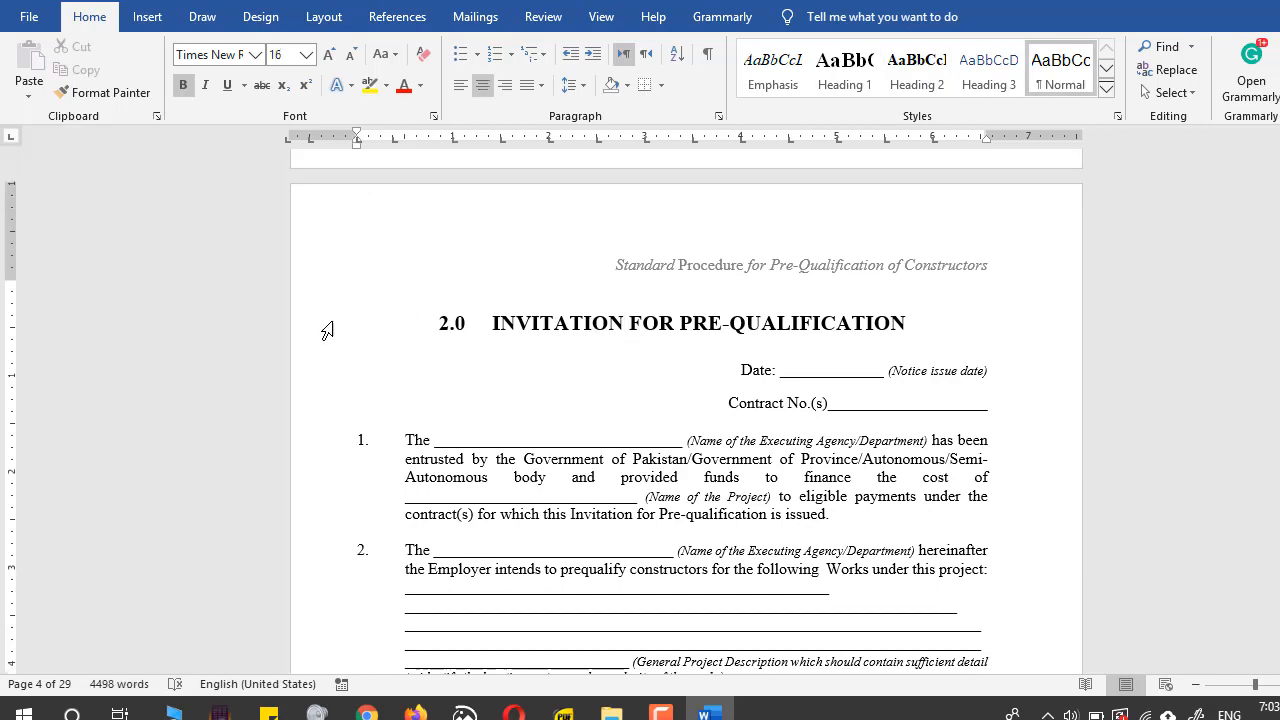
click(289, 337)
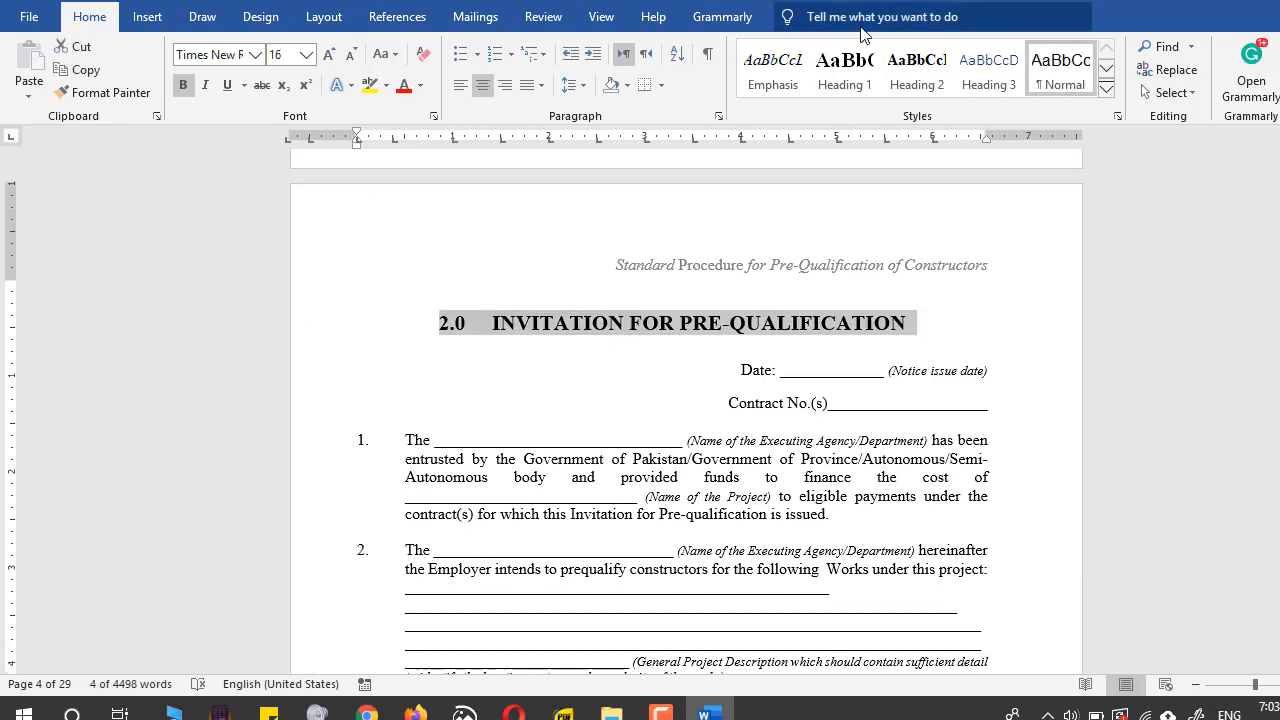
click(844, 68)
scroll(763, 453, down, 4)
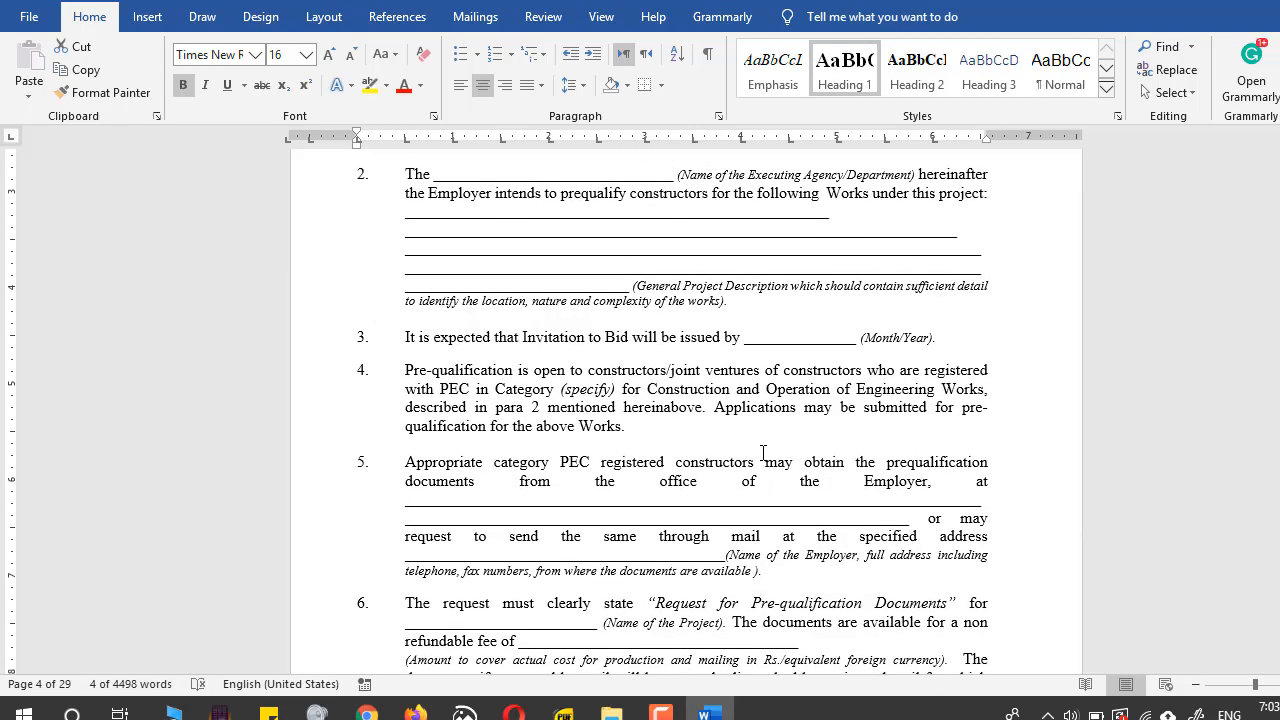
Apply the Heading 1 style to "3.0 INSTRUCTIONS TO APPLICANTS" and Heading 2 to "3.1 Submission of Applications".
scroll(763, 453, down, 15)
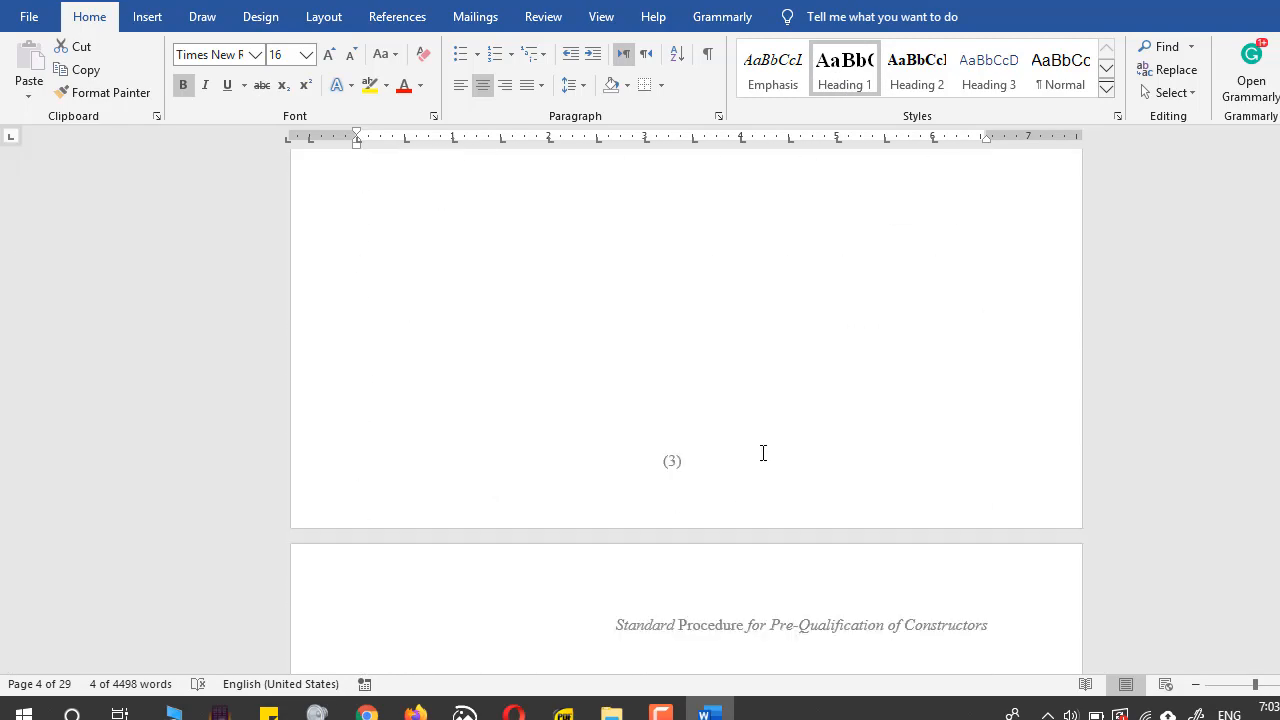
scroll(763, 453, down, 5)
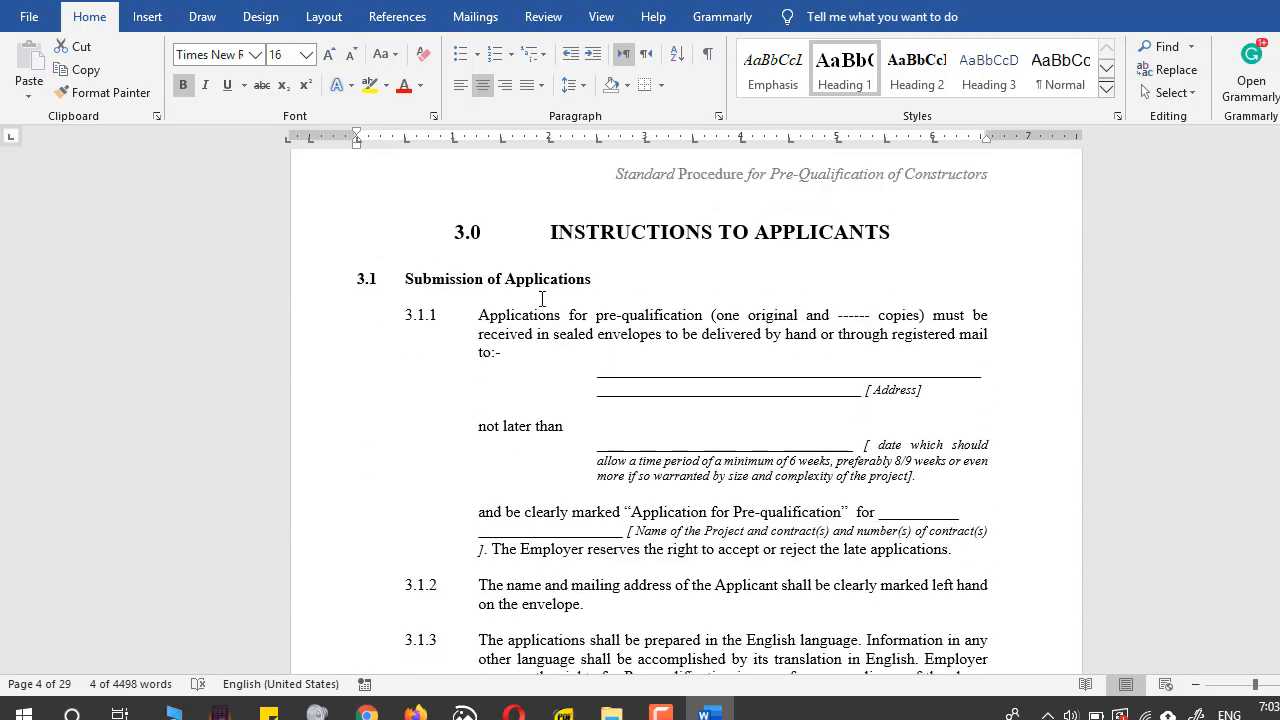
click(283, 242)
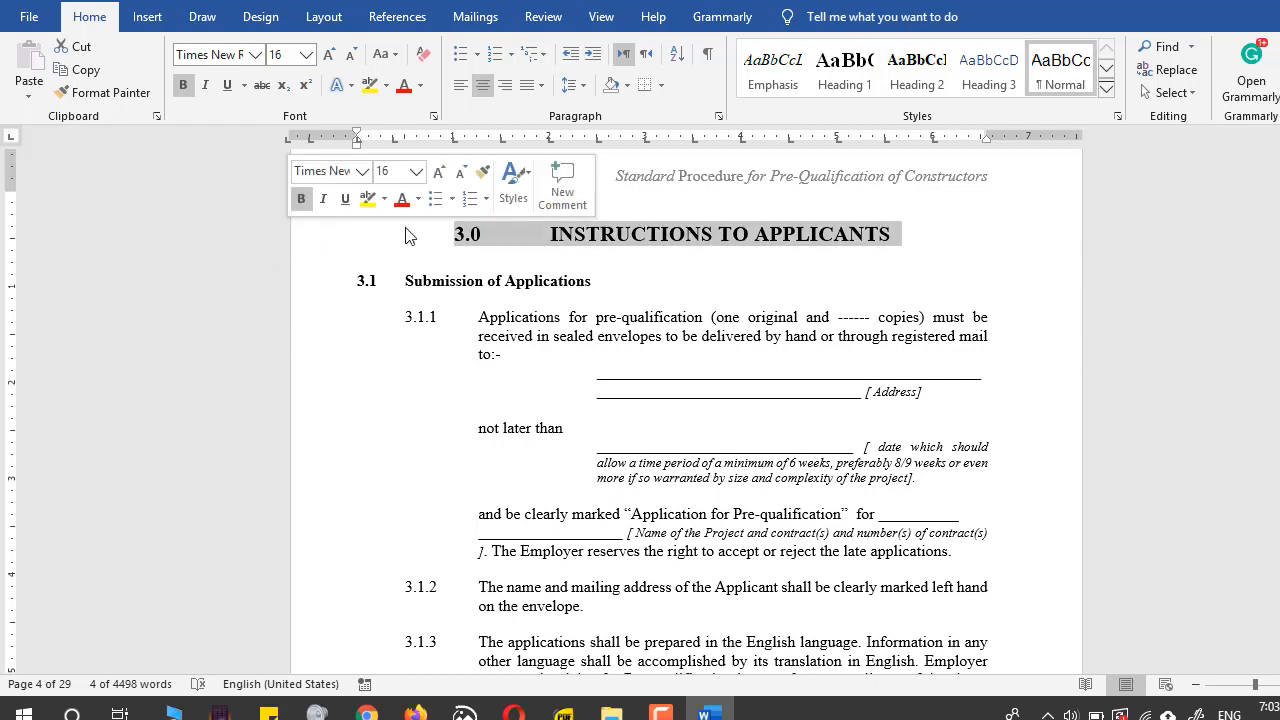
click(300, 283)
scroll(785, 425, down, 20)
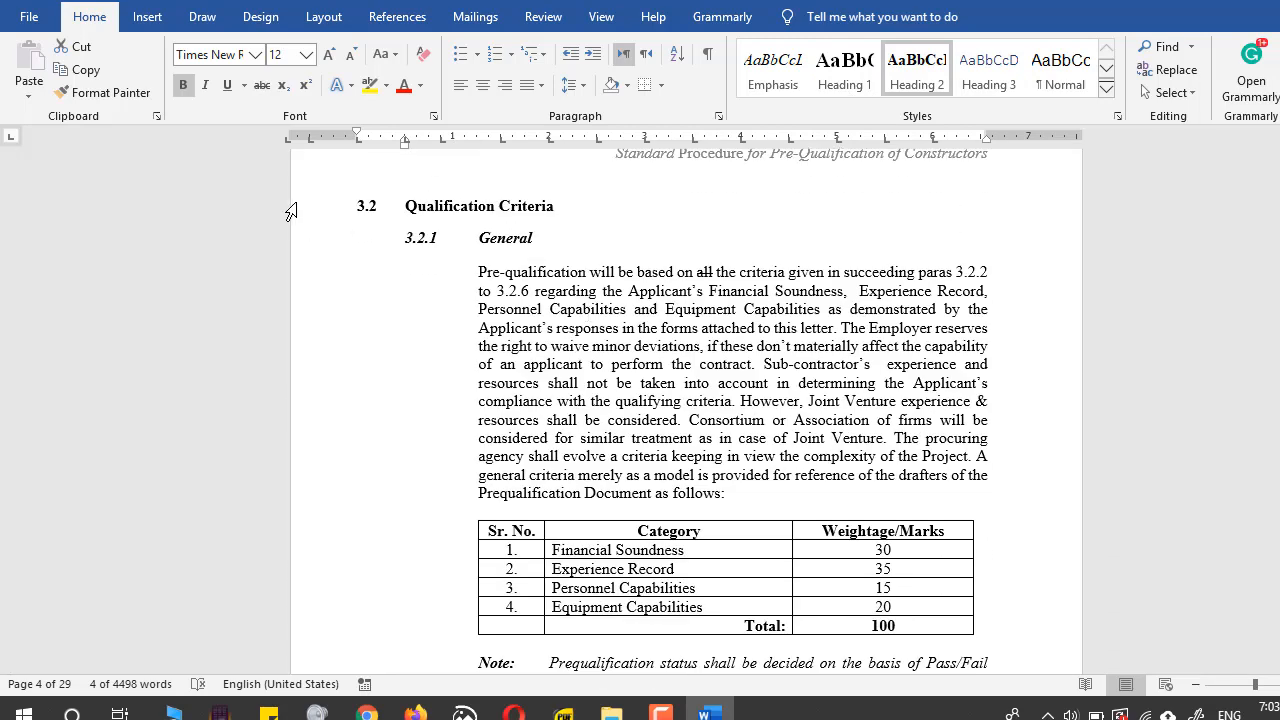
Apply the Heading 2 style to the "3.2 Qualification Criteria" heading.
click(290, 210)
click(917, 72)
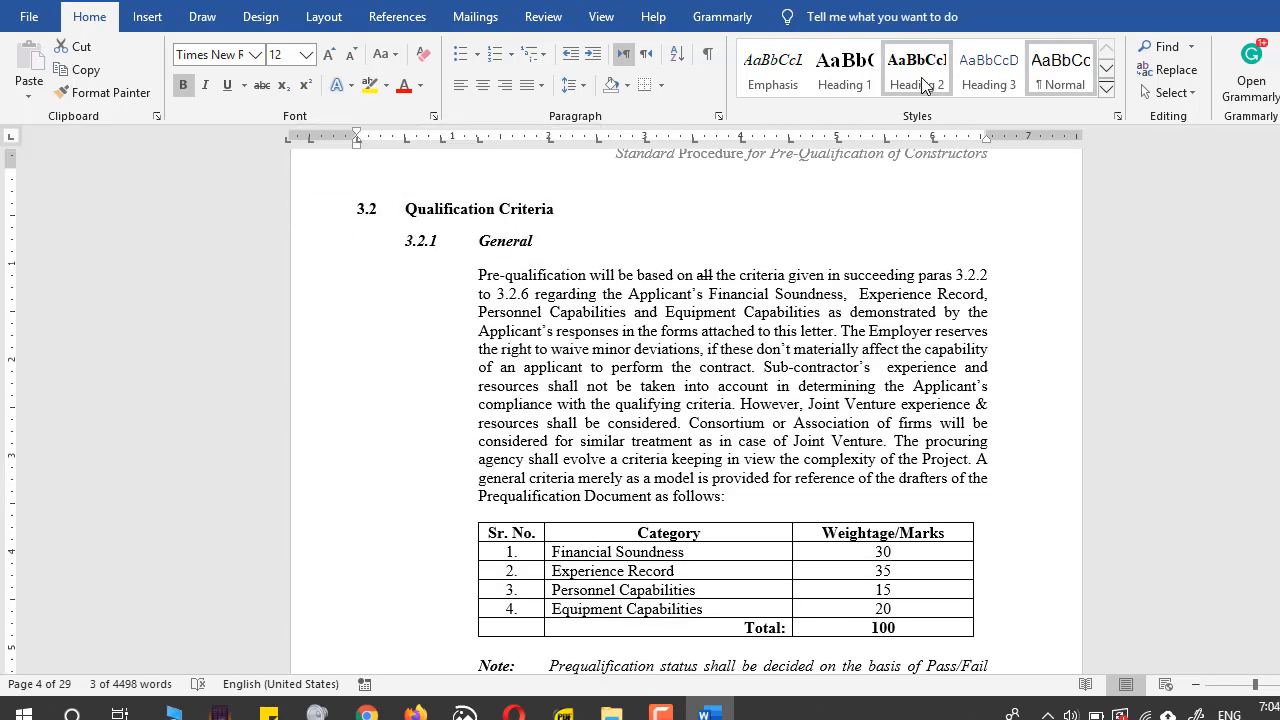
click(920, 82)
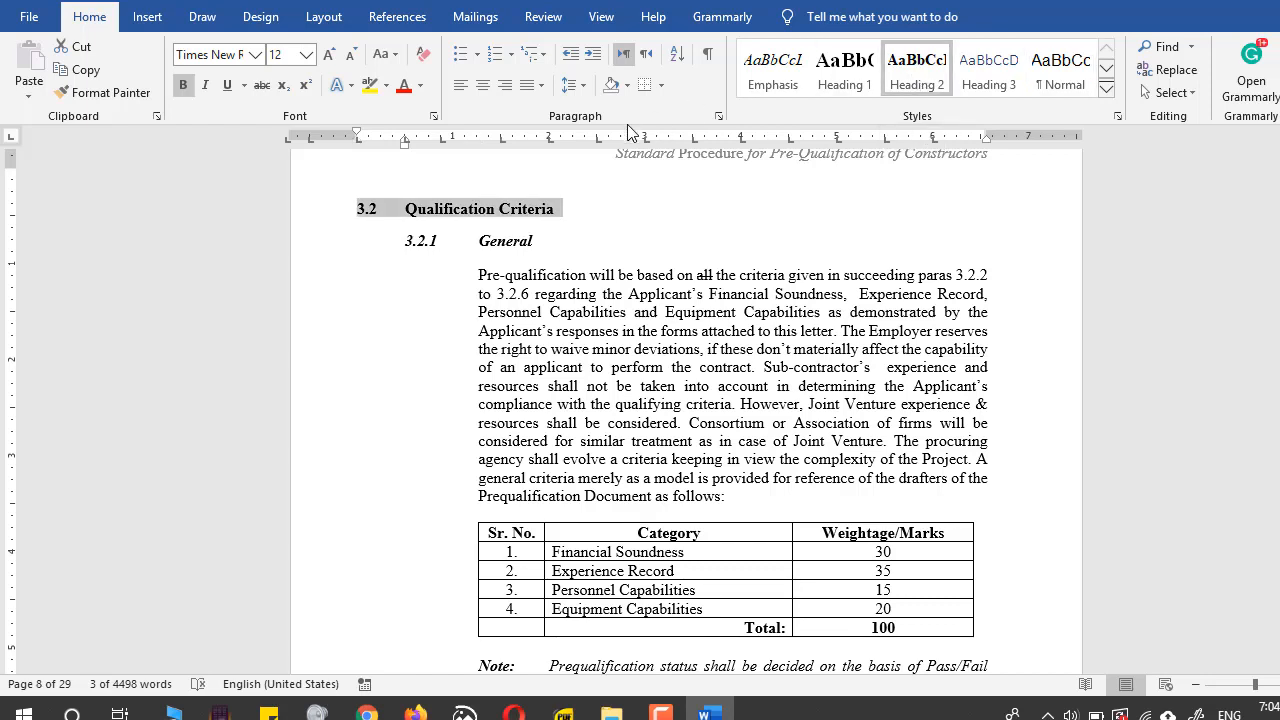
Update the Heading 3 style to match the existing formatting of the "3.2.1 General" heading.
click(311, 251)
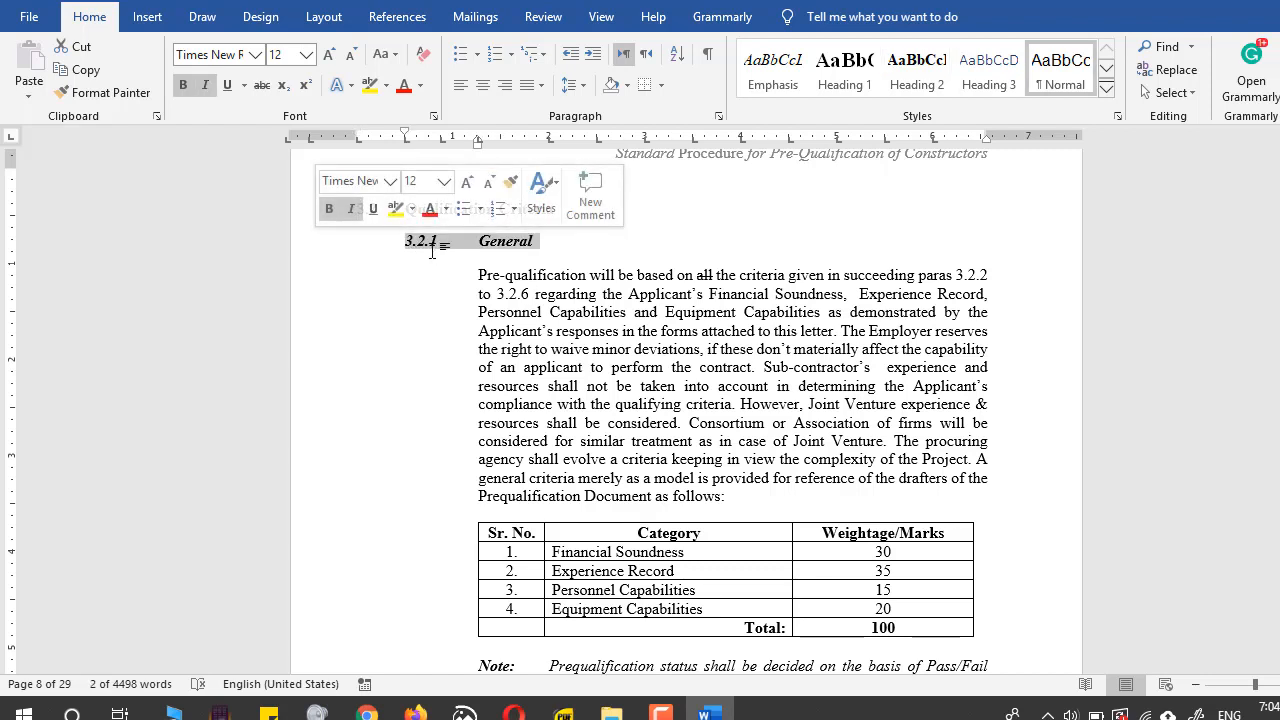
right_click(986, 86)
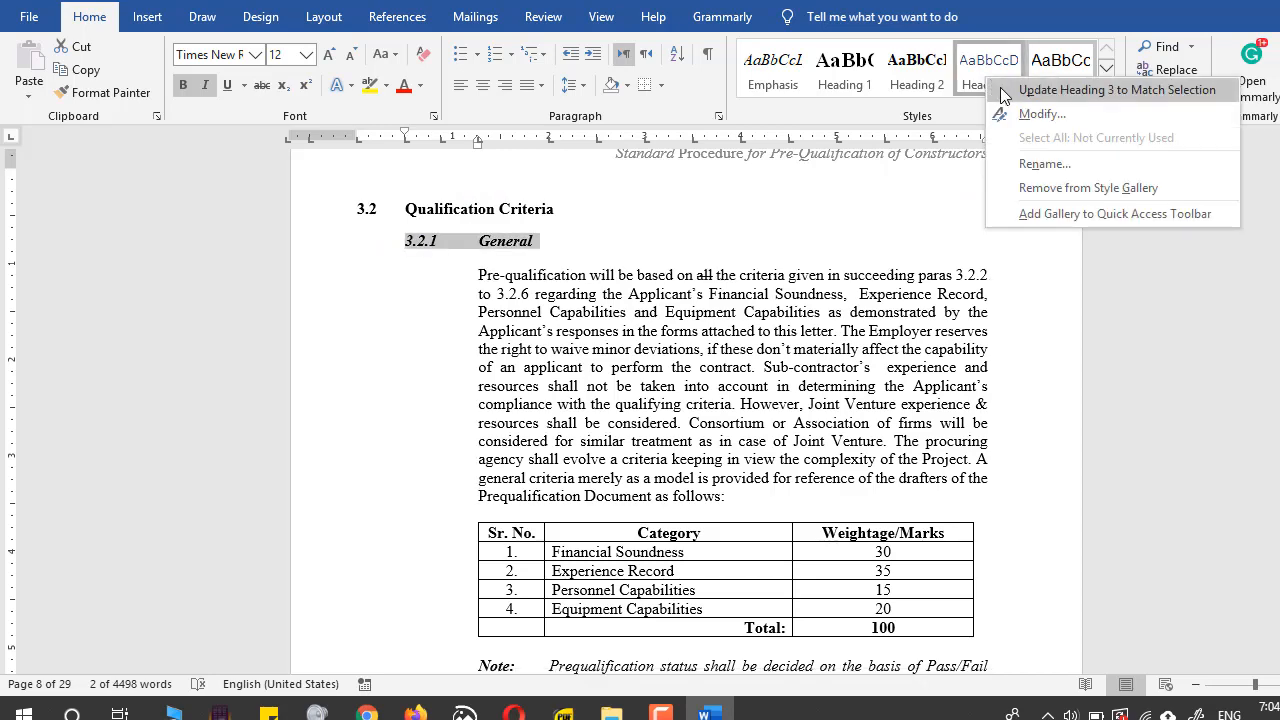
click(1004, 90)
Apply the Heading 1 style to the "Application Form A-1" title above General Information.
scroll(1189, 401, down, 3)
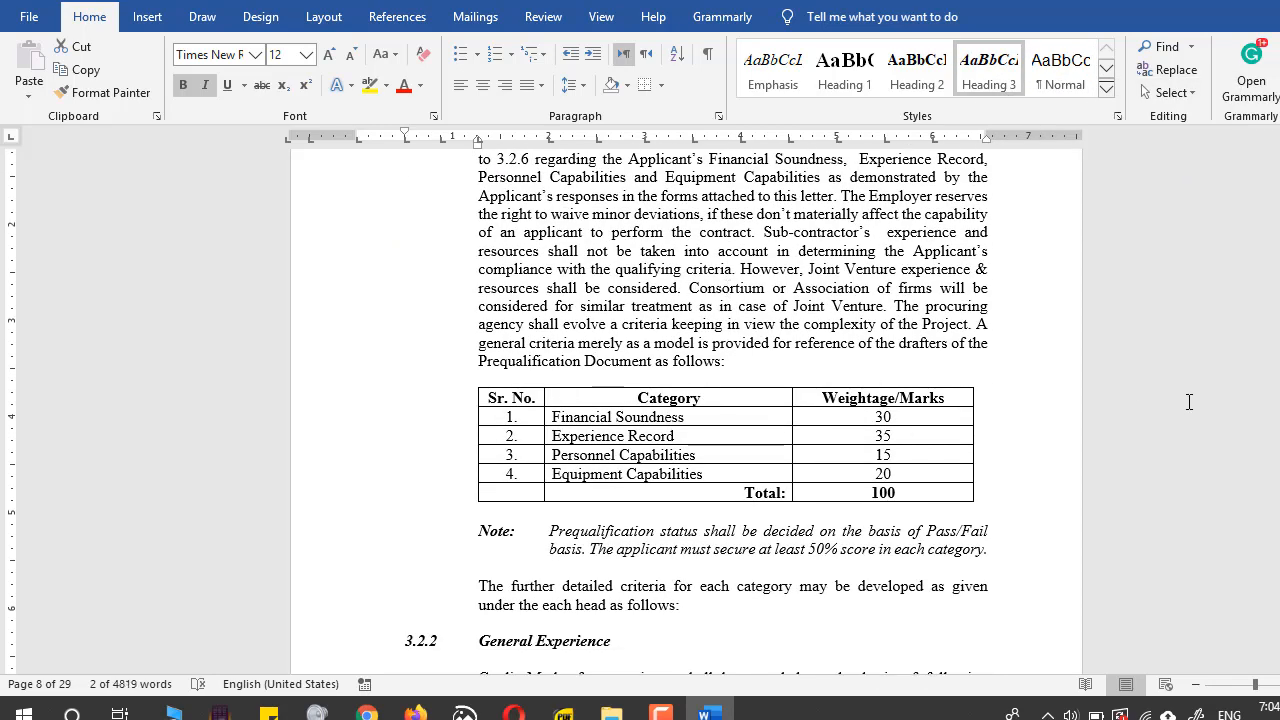
scroll(1167, 404, down, 5)
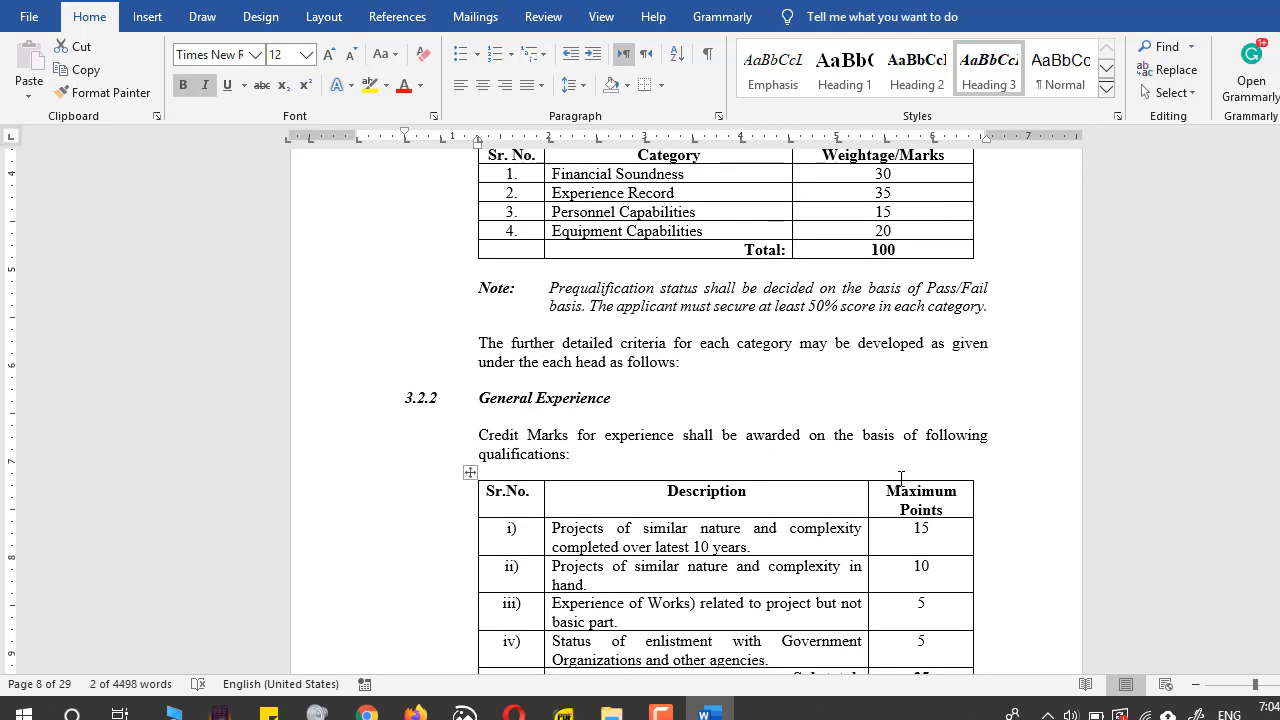
scroll(901, 480, up, 5)
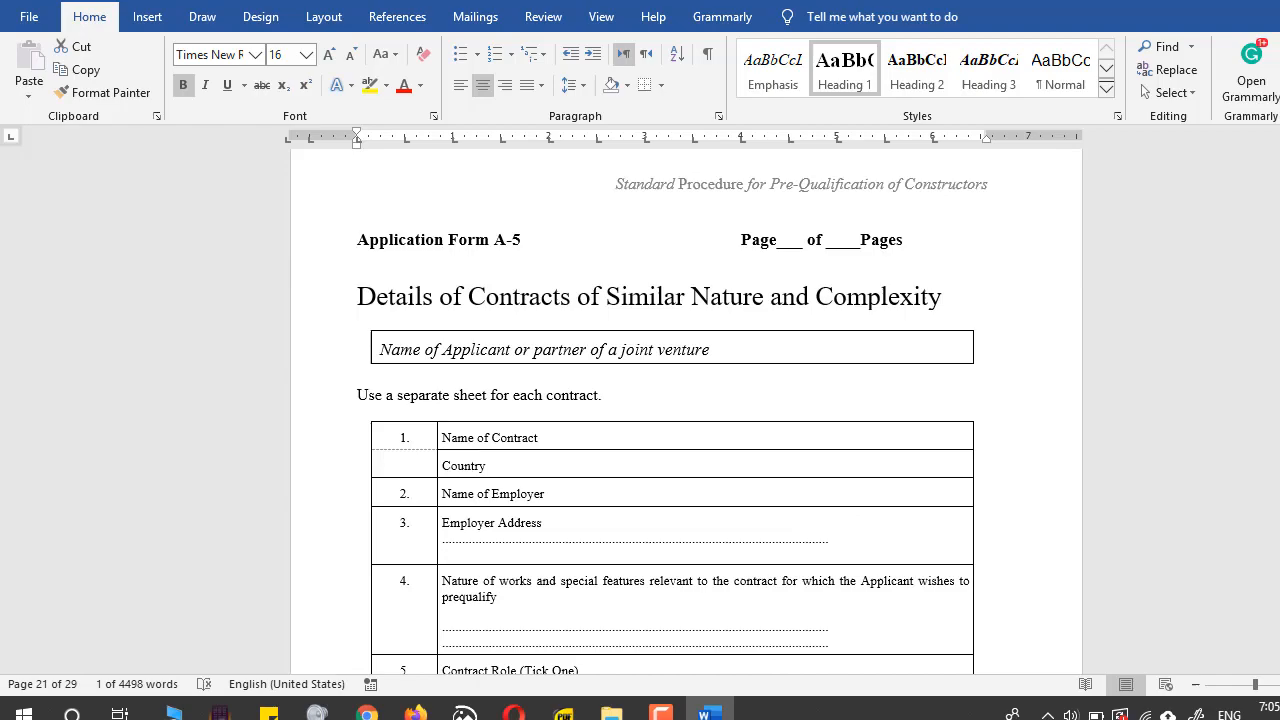
scroll(686, 411, down, 20)
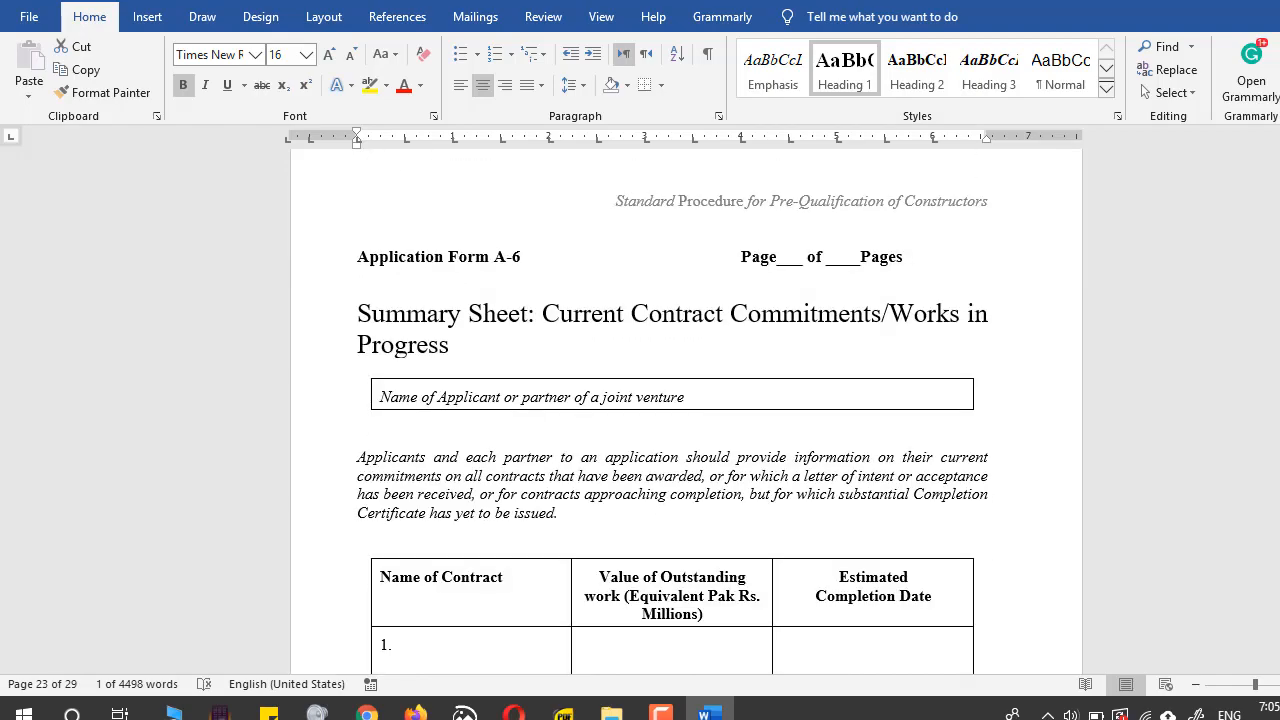
drag(1279, 545, 1279, 397)
scroll(789, 340, down, 1)
drag(524, 529, 357, 529)
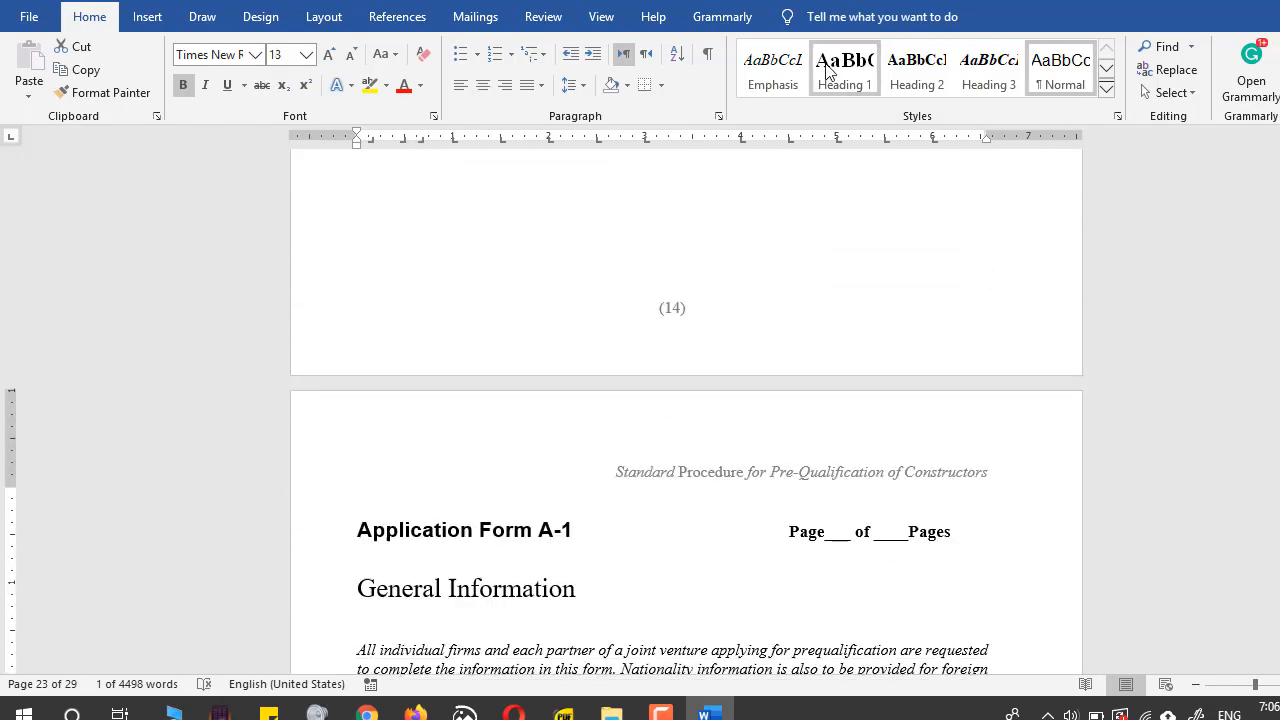
click(831, 72)
Apply the Heading 1 style to the "Application Form A-2" and "Application Form A-3" titles.
scroll(700, 350, down, 15)
drag(525, 176, 357, 176)
click(835, 70)
scroll(600, 300, down, 10)
drag(528, 252, 357, 254)
click(843, 70)
Apply the Heading 1 style to the "Application Form A-4" and "Application Form A-5" titles.
scroll(650, 300, down, 10)
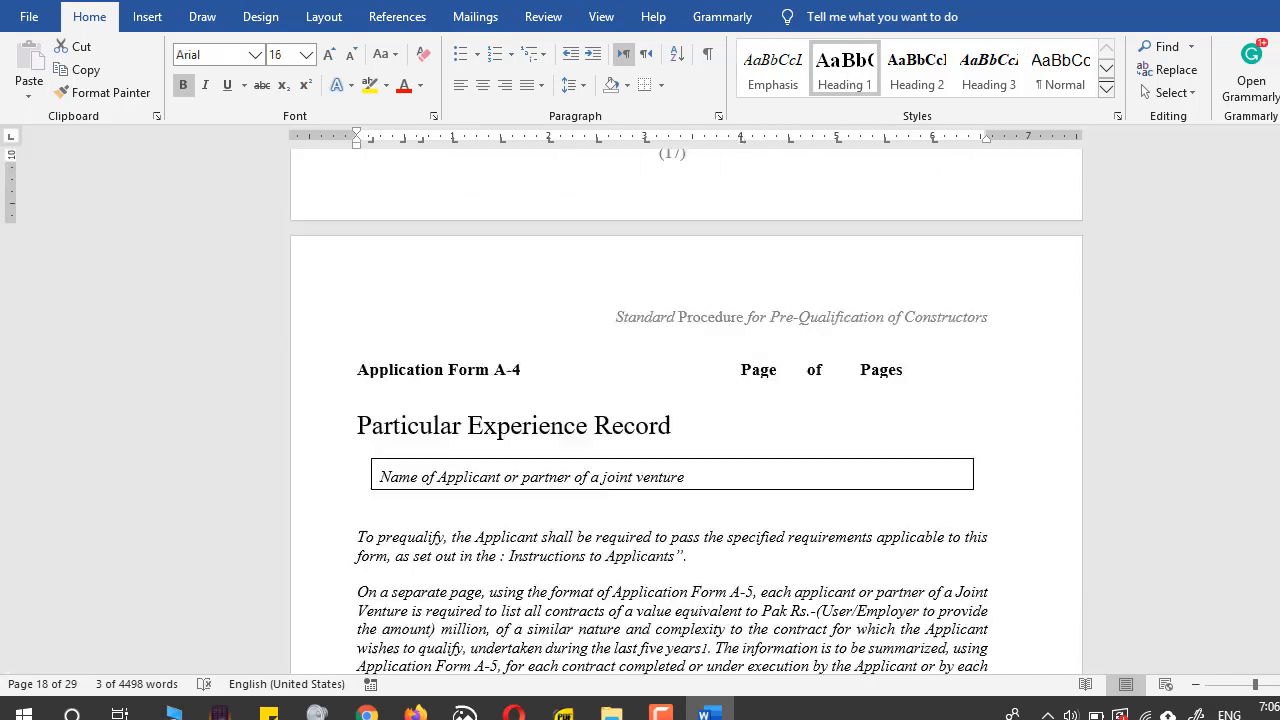
drag(526, 369, 357, 369)
click(849, 65)
scroll(650, 300, down, 10)
drag(526, 506, 357, 490)
click(845, 70)
Apply the Heading 1 style to "Application Form A-6" and continue with the application form titles through "Application Form A-10".
scroll(650, 350, down, 10)
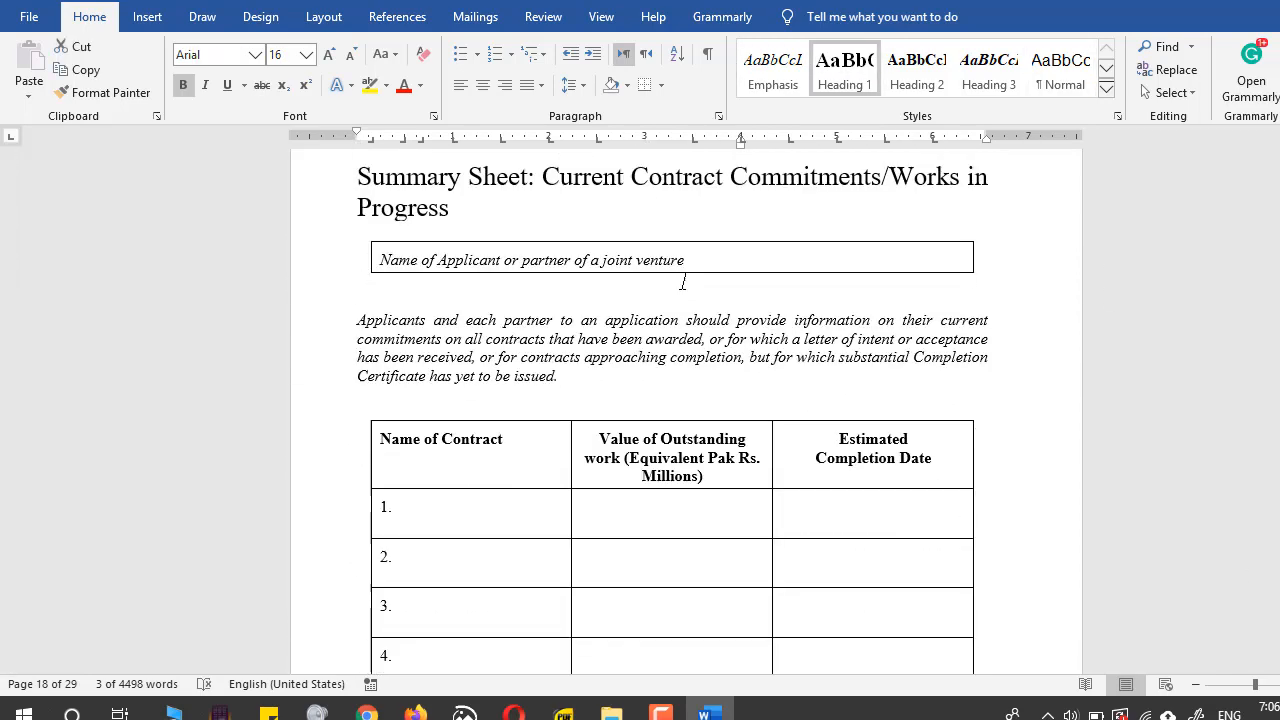
scroll(650, 350, up, 1)
drag(526, 223, 357, 223)
click(845, 70)
scroll(650, 350, down, 10)
drag(526, 322, 372, 328)
scroll(372, 328, down, 20)
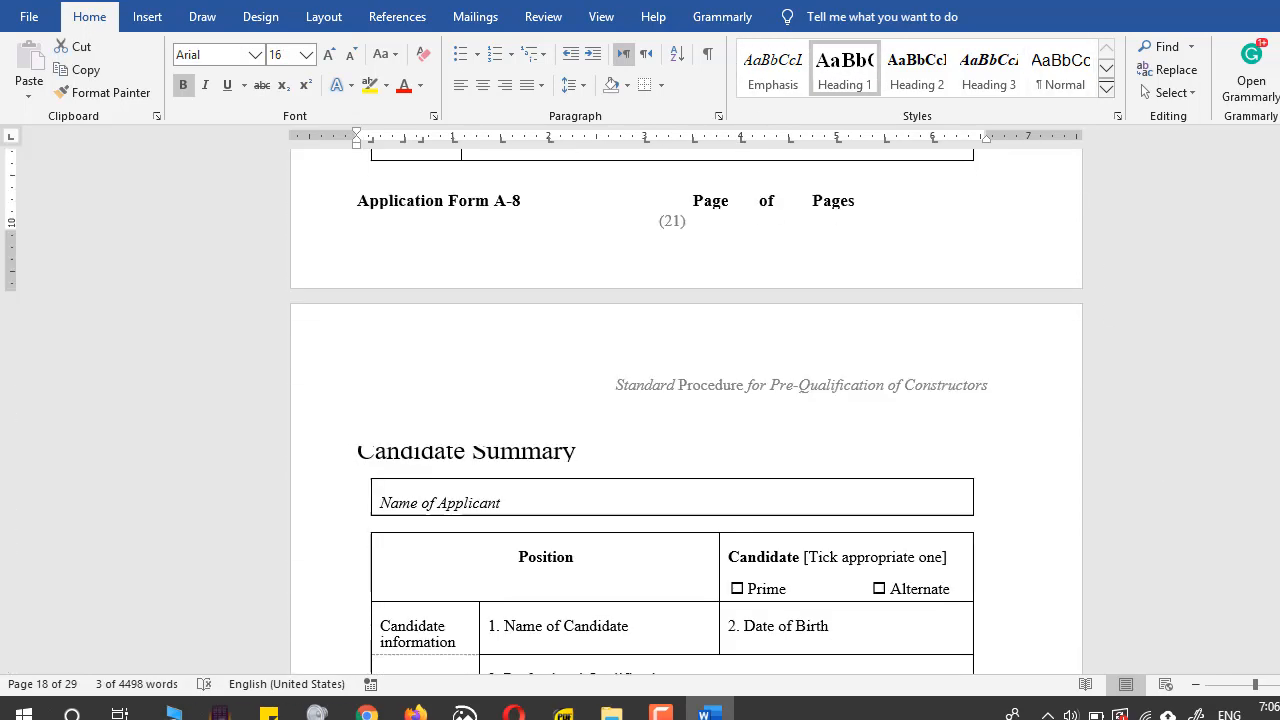
scroll(1217, 495, down, 20)
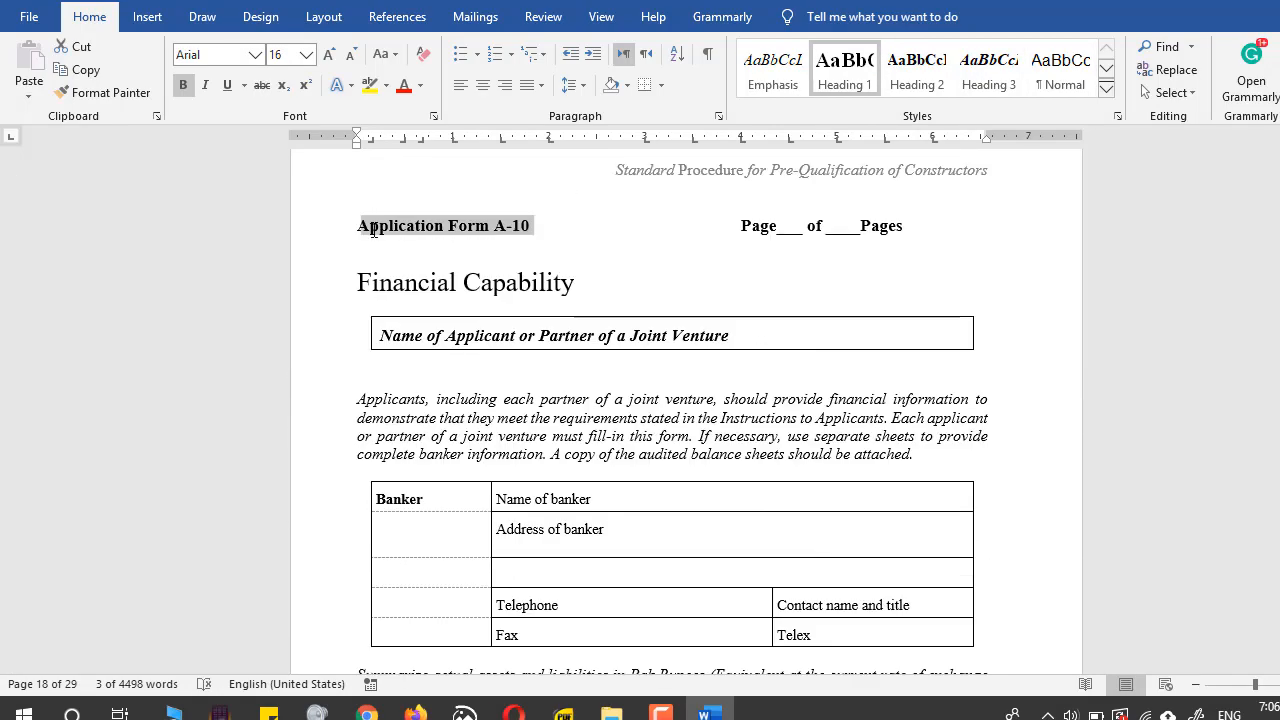
Delete the entire manual table of contents, including its continuation with Application Forms A-7 to A-11 on the following page.
scroll(1217, 495, up, 10)
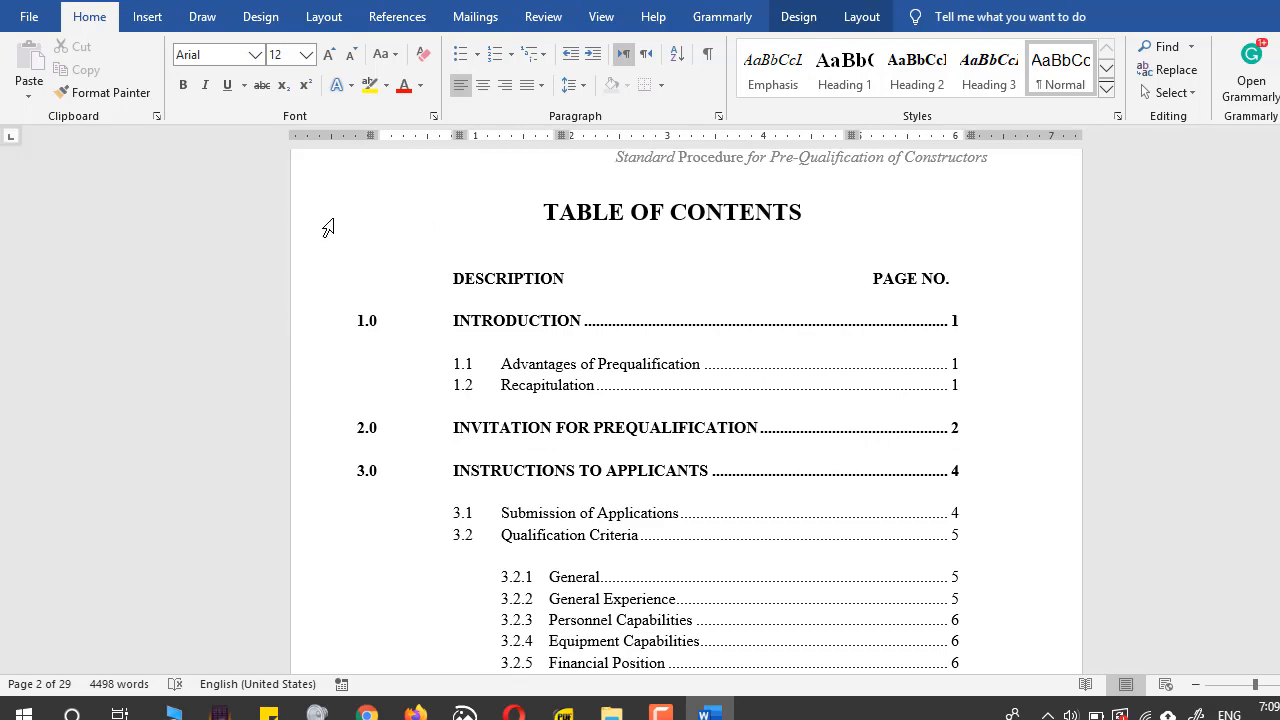
drag(313, 226, 444, 451)
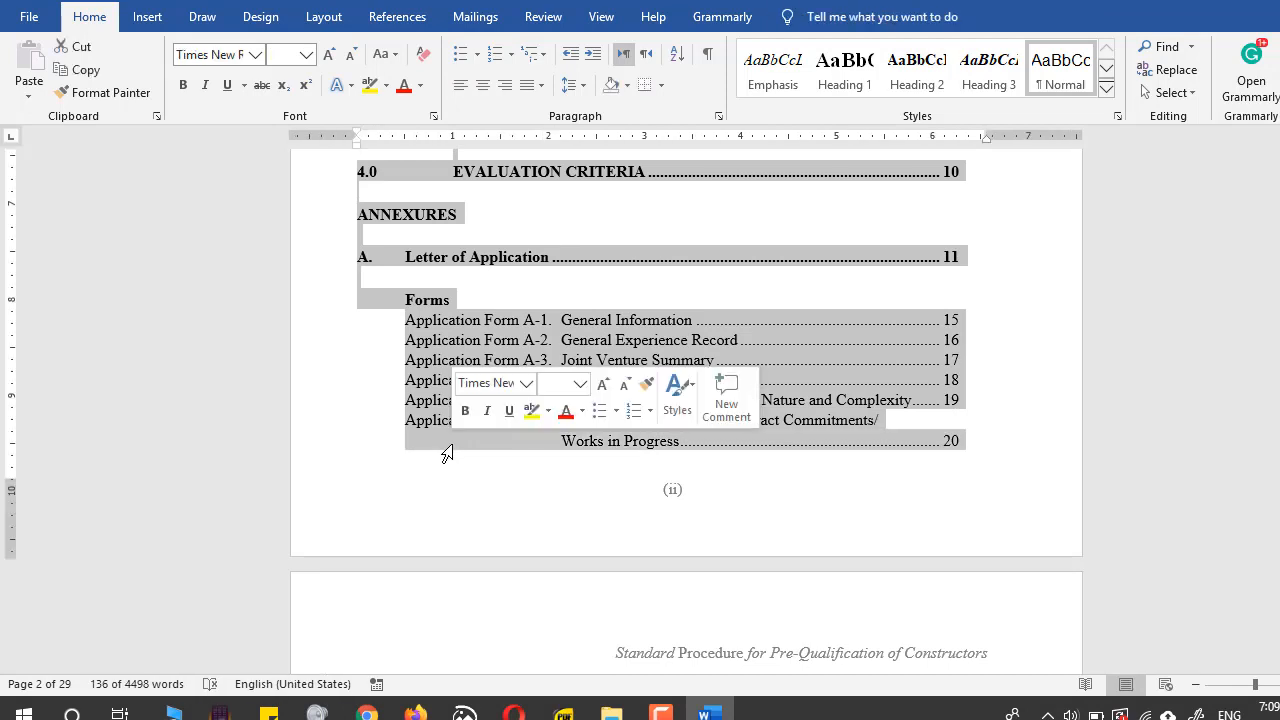
key(Delete)
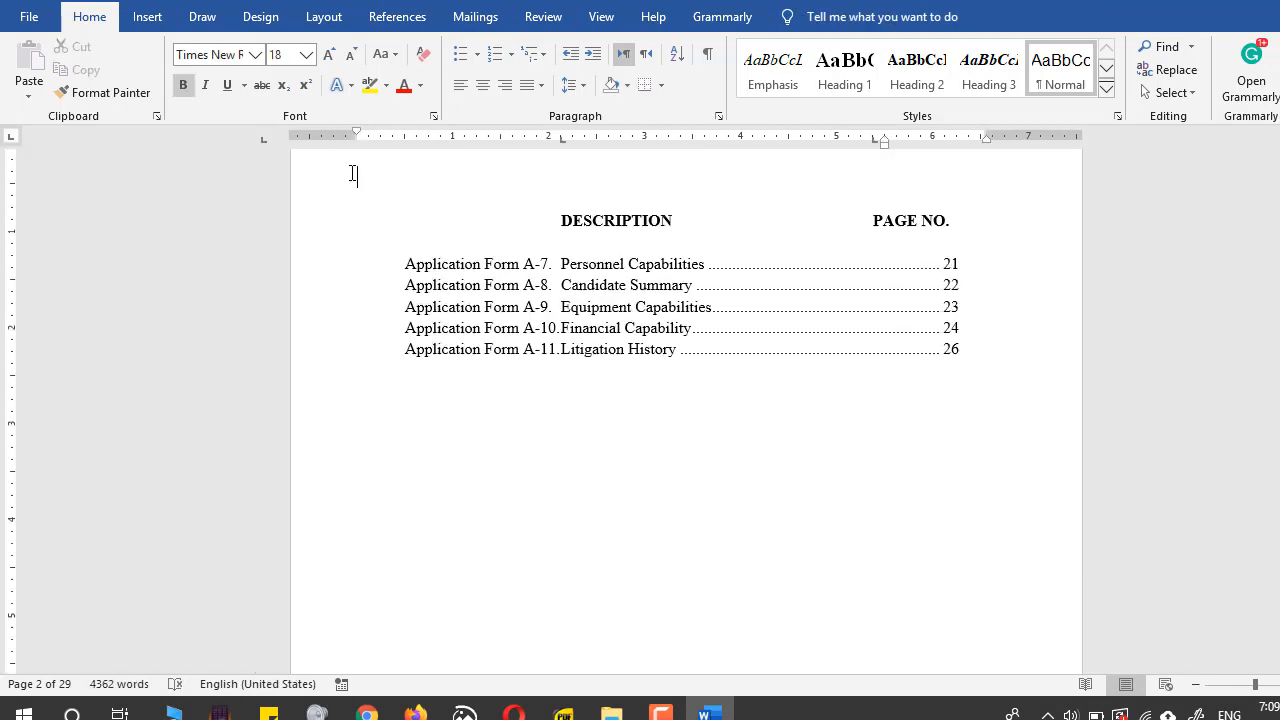
drag(321, 185, 314, 346)
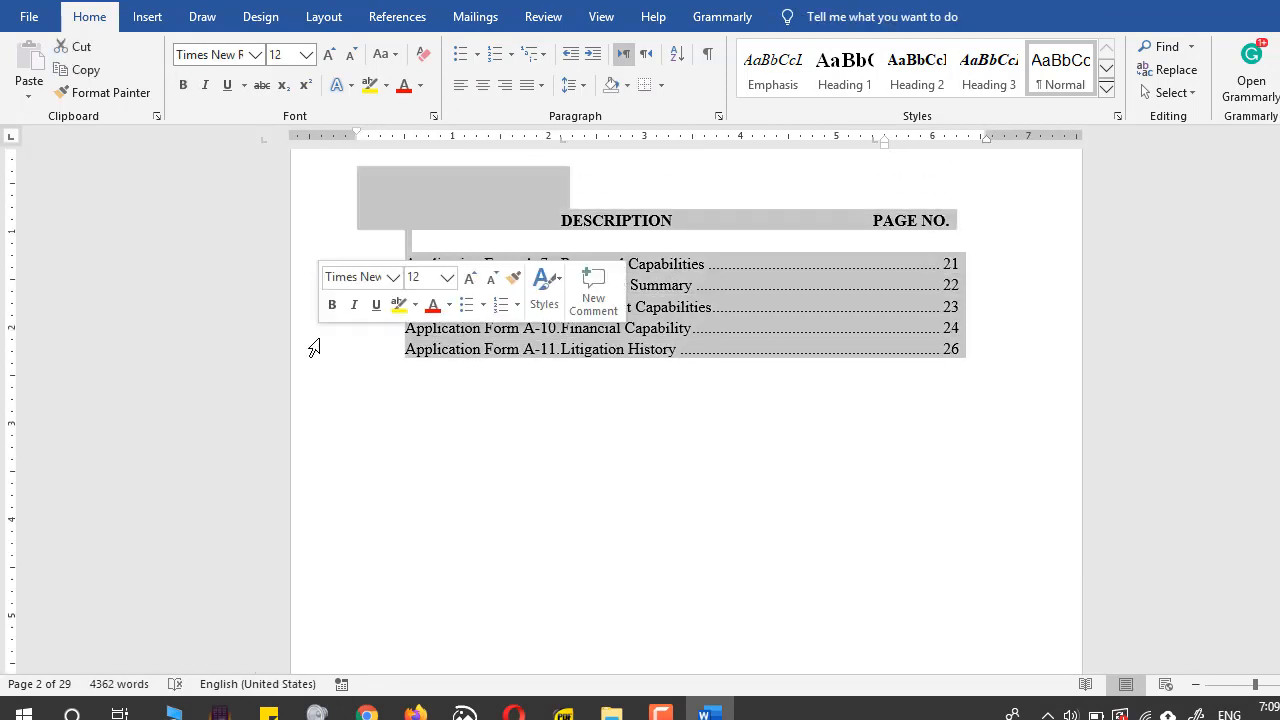
key(Delete)
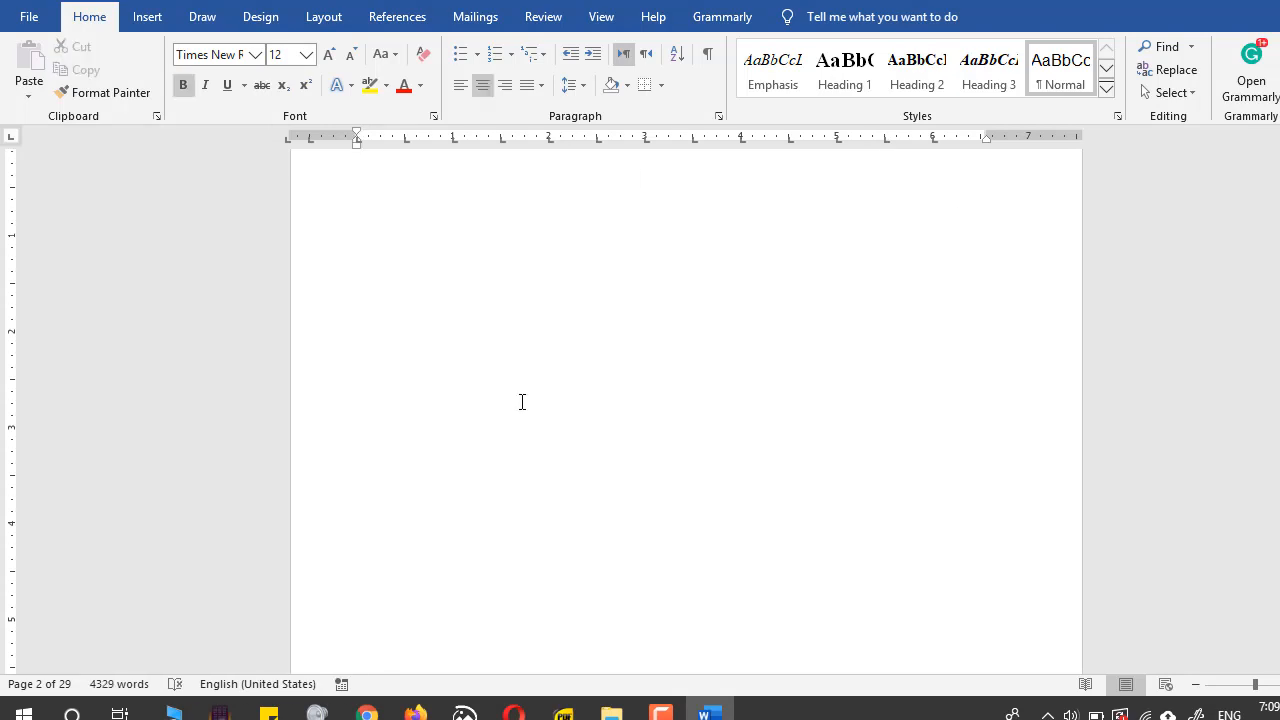
Insert a page break directly before the "1.0 INTRODUCTION" heading so that it starts on a new page.
scroll(522, 402, up, 4)
click(706, 419)
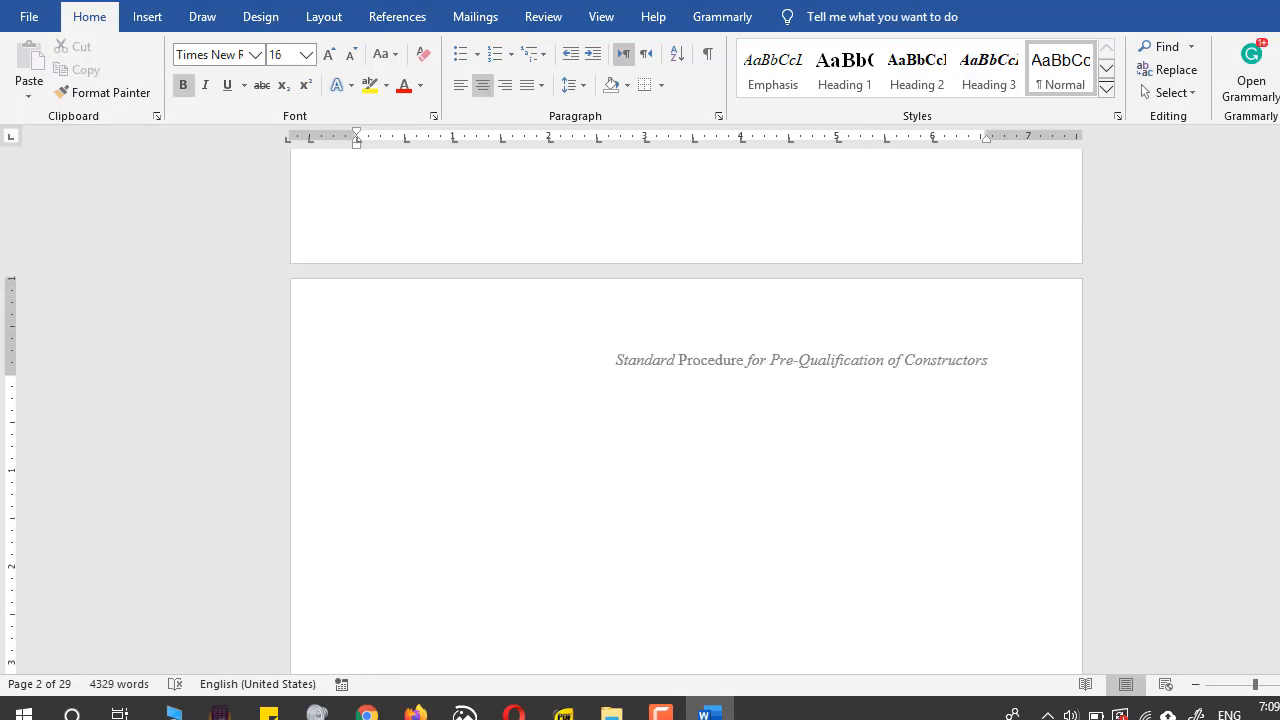
scroll(686, 411, down, 15)
scroll(1180, 308, up, 3)
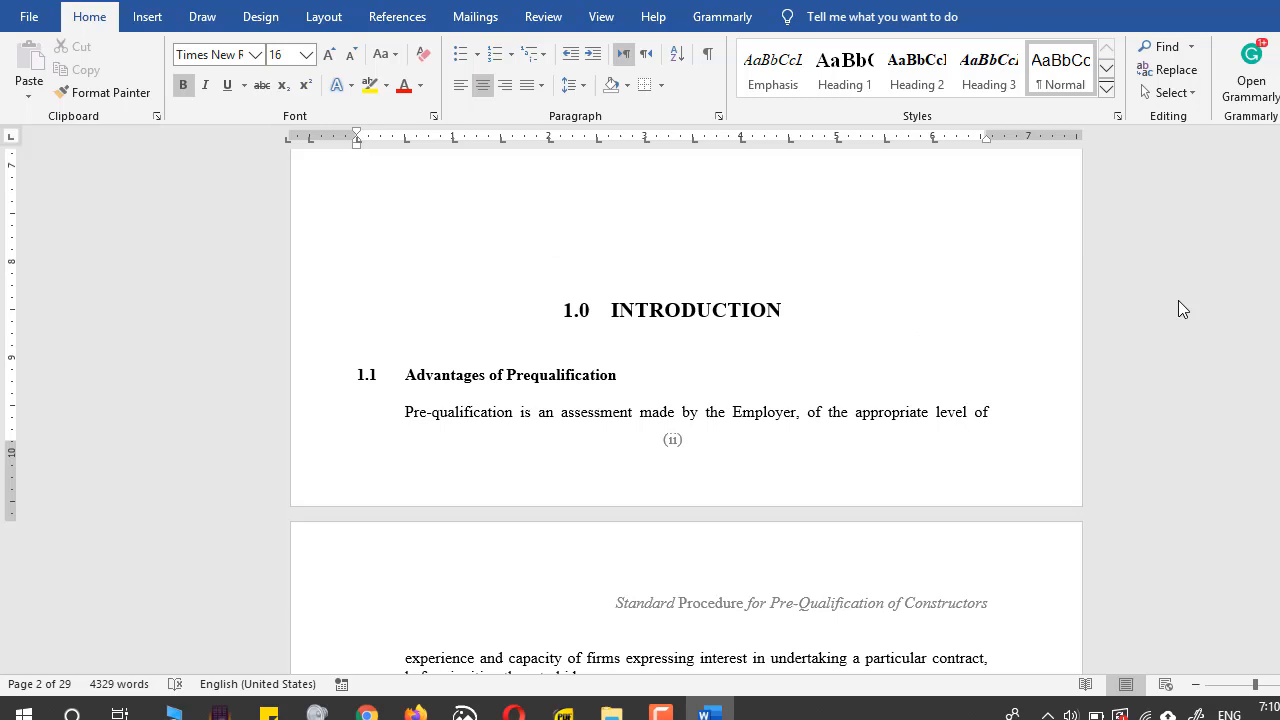
click(609, 311)
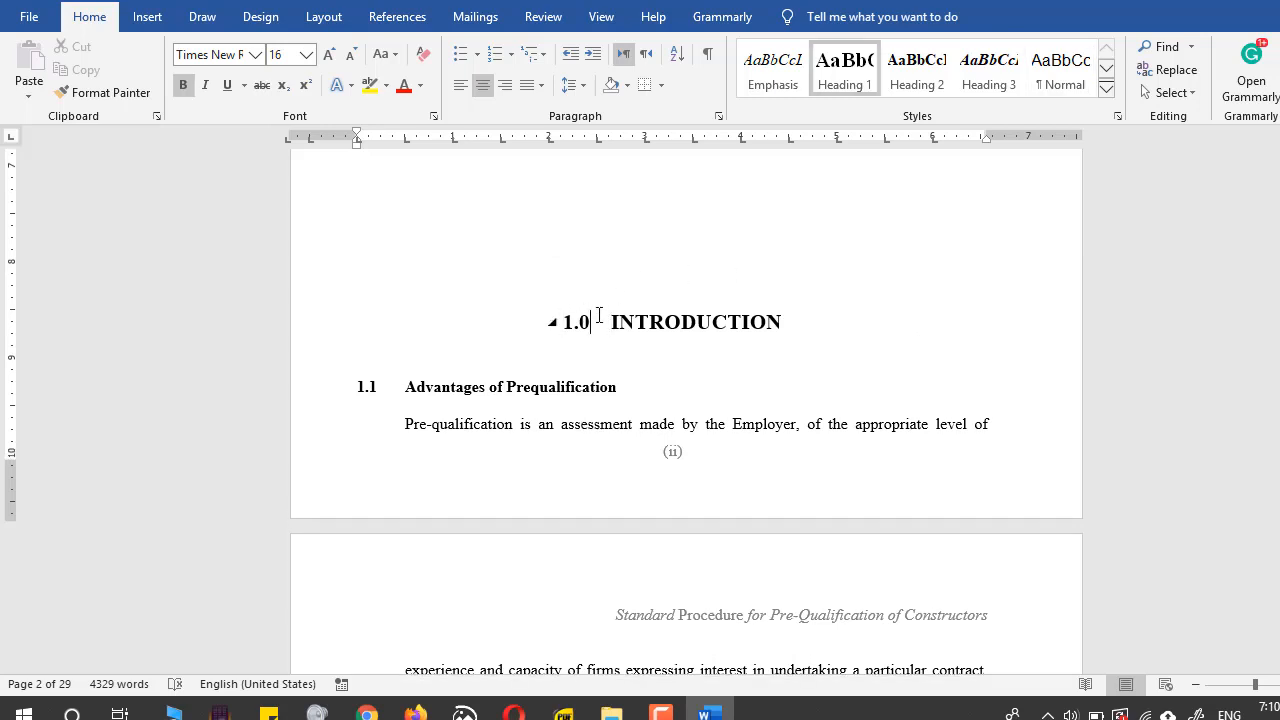
click(552, 322)
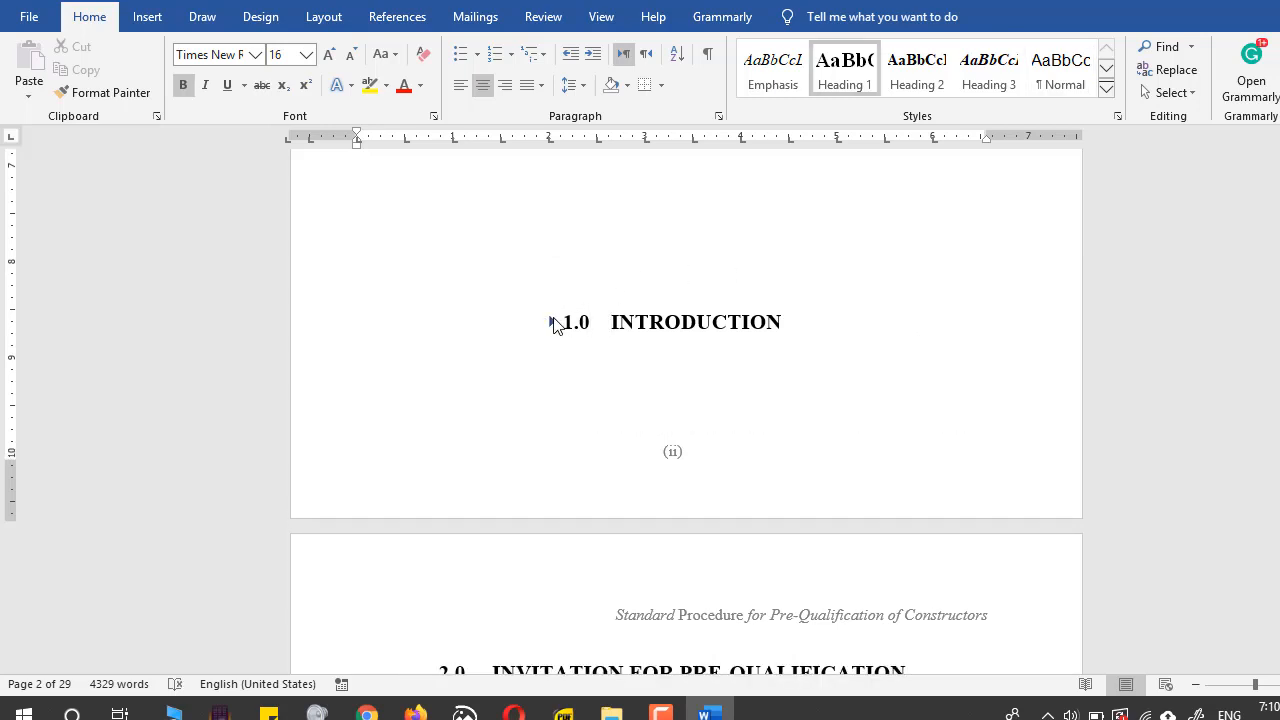
click(552, 322)
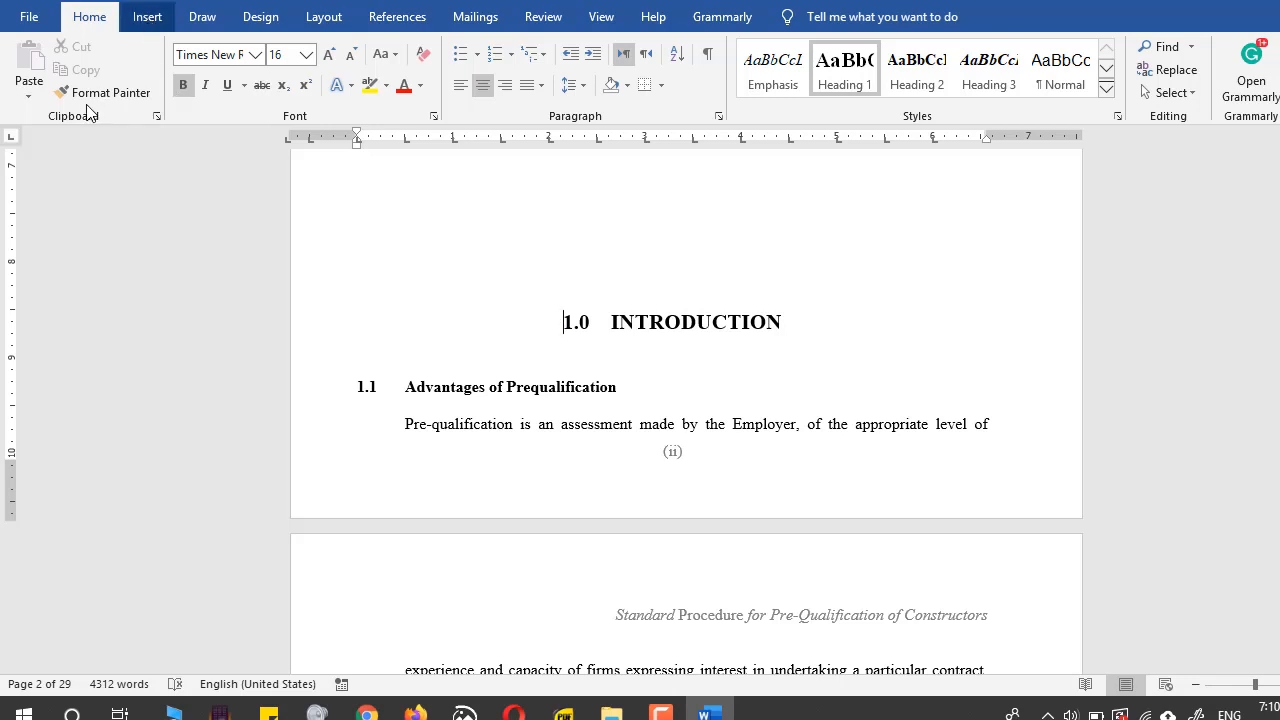
click(140, 20)
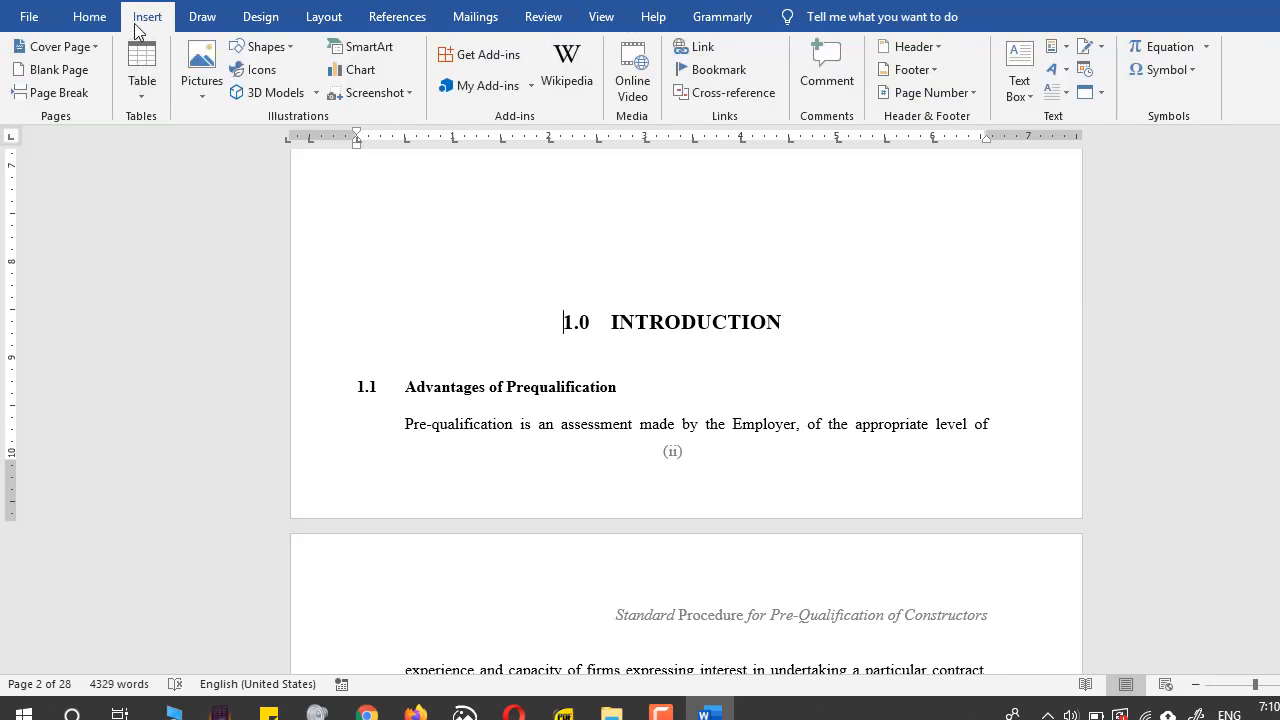
click(59, 93)
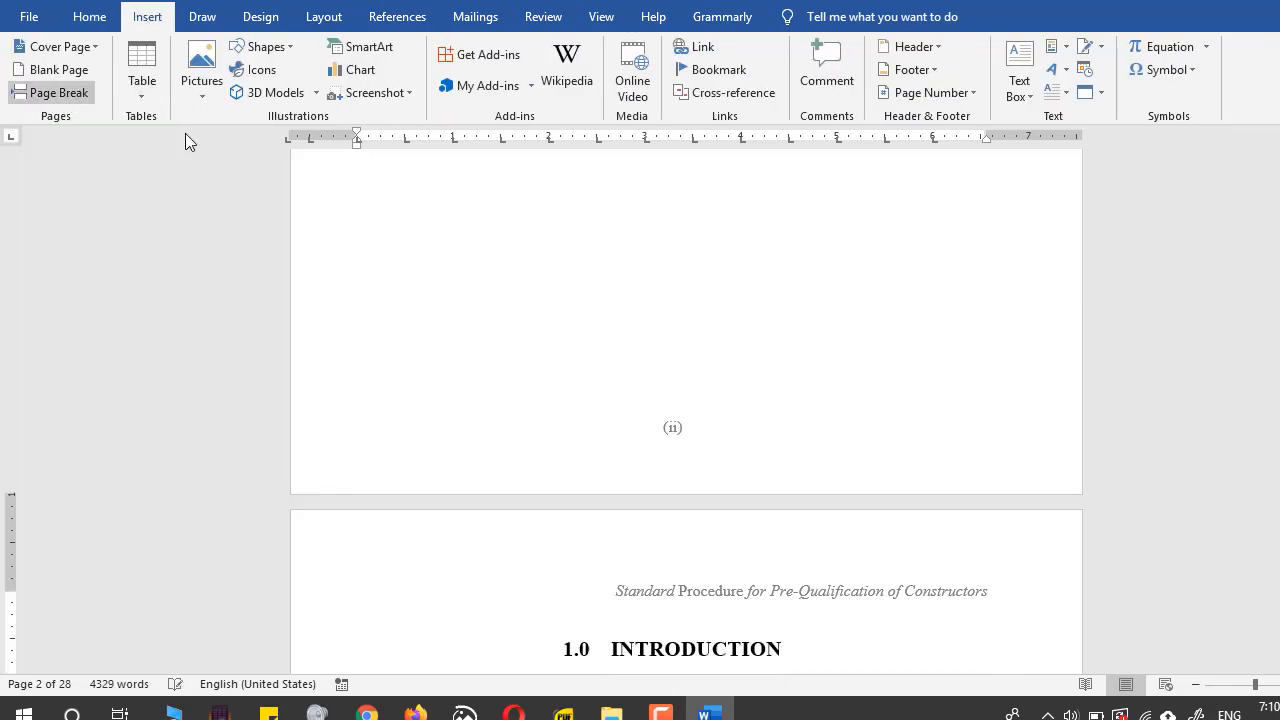
Insert the built-in Automatic Table 2 table of contents at the start of the blank page after the cover.
scroll(709, 417, up, 5)
click(658, 321)
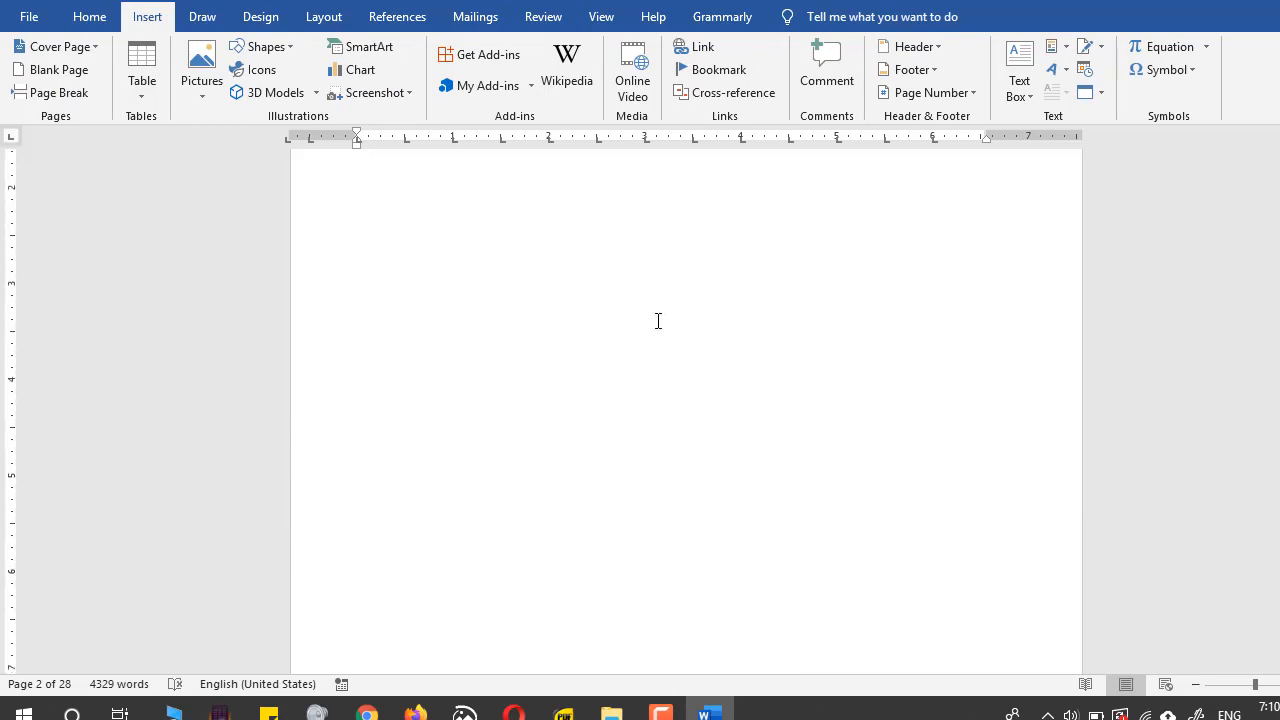
scroll(658, 321, up, 5)
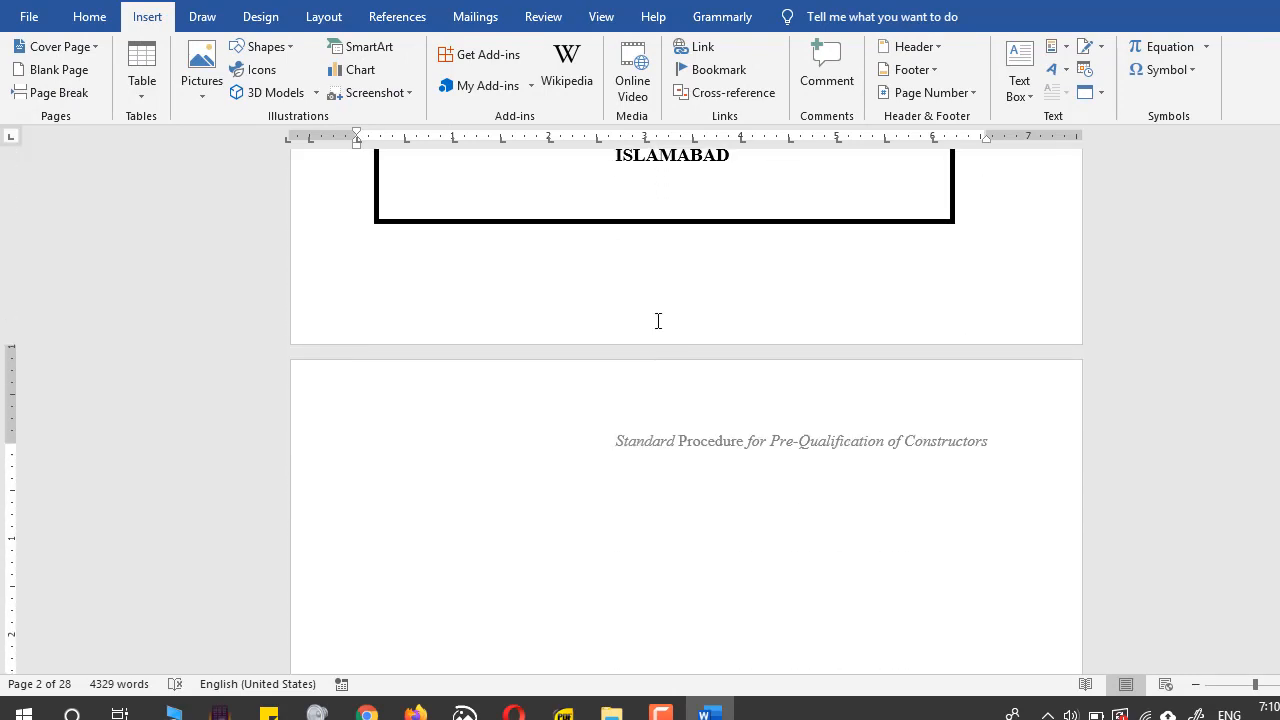
scroll(658, 321, down, 1)
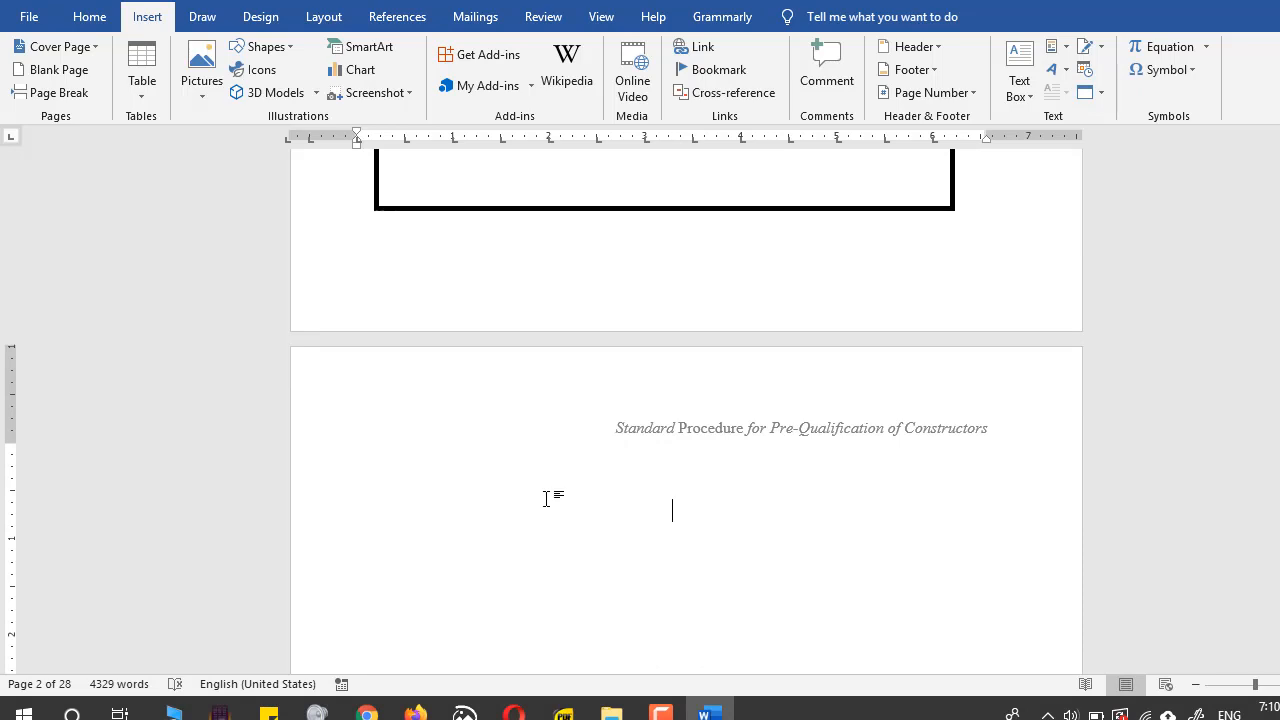
click(395, 18)
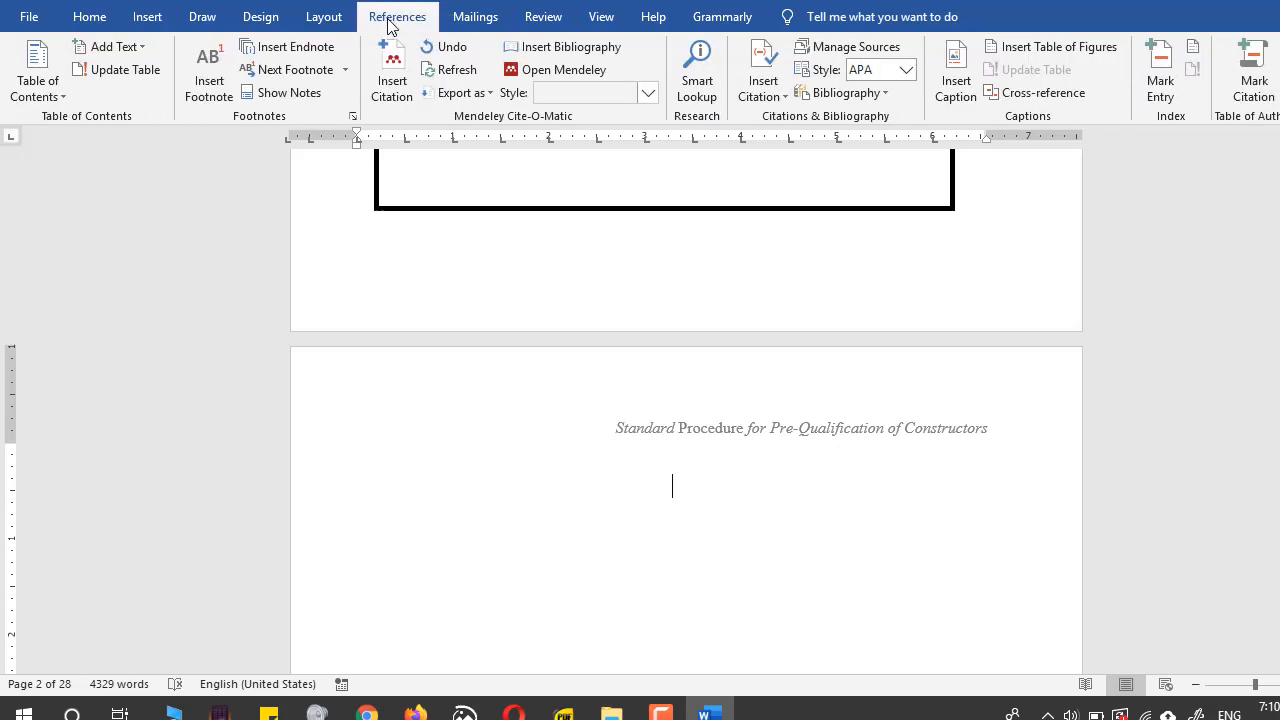
click(46, 90)
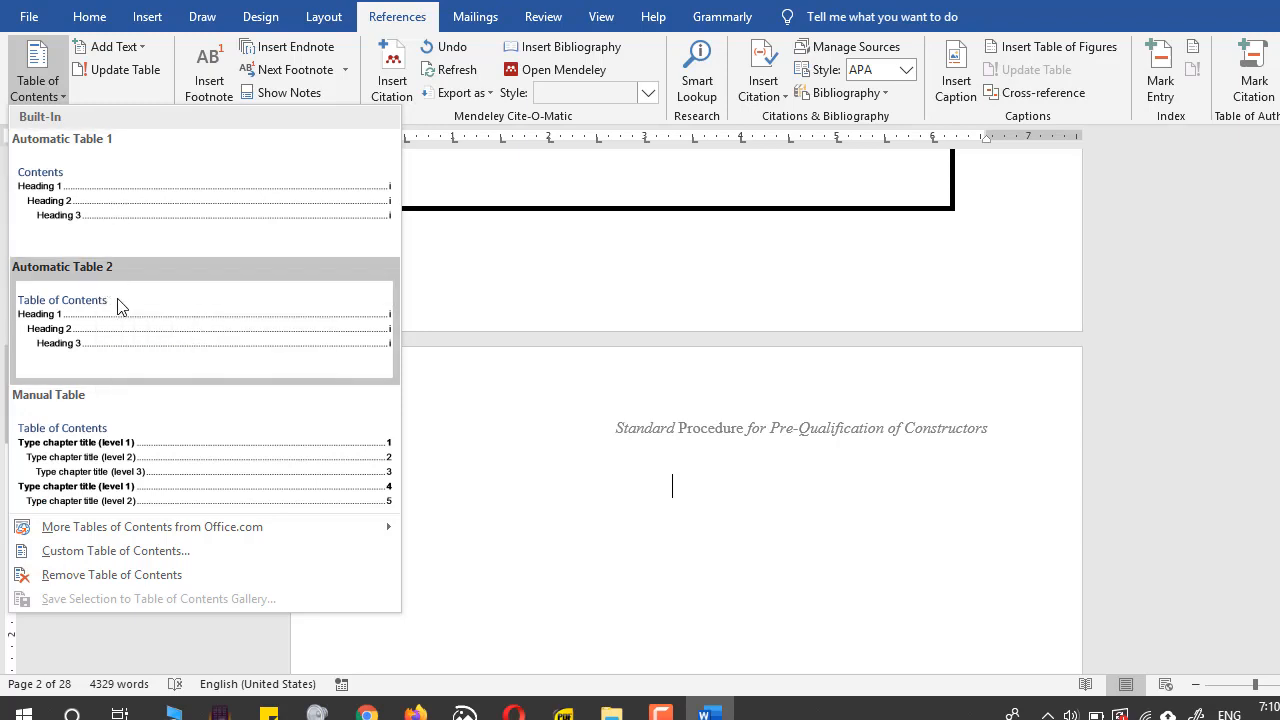
click(118, 306)
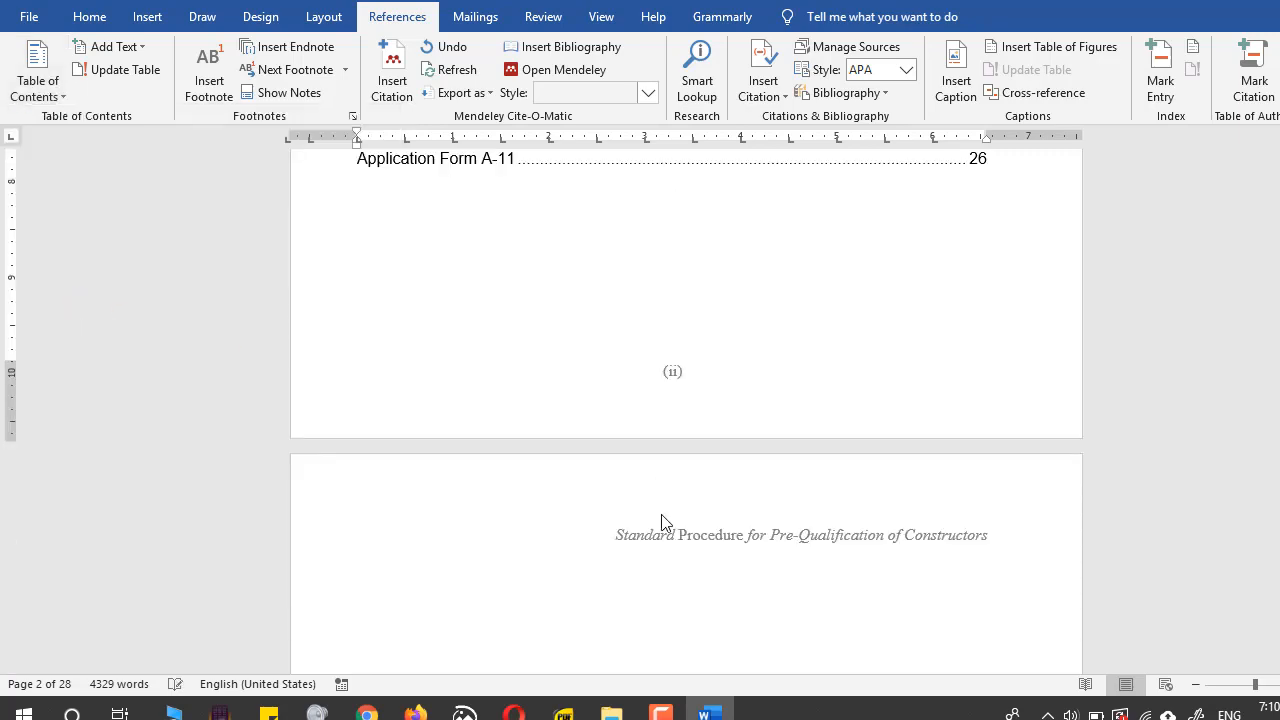
Center the "Table of Contents" title above the automatic table and make it bold.
scroll(661, 518, up, 10)
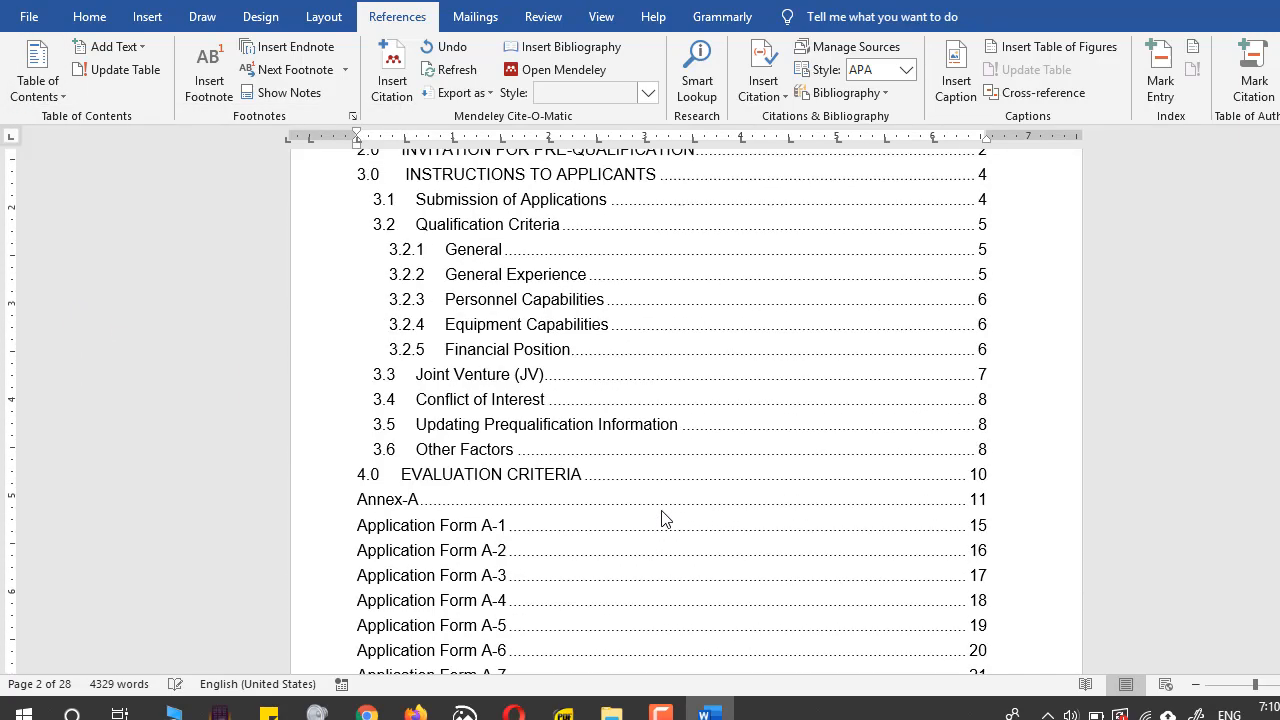
scroll(661, 518, up, 2)
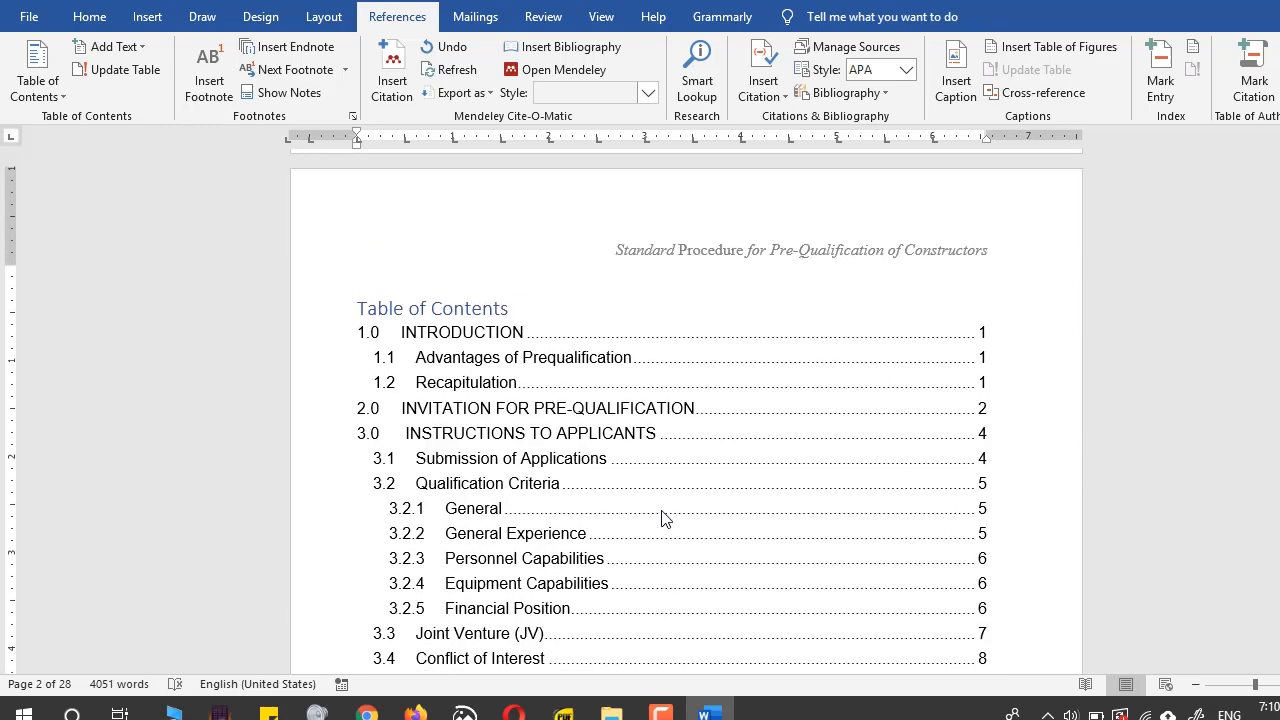
click(635, 316)
drag(520, 305, 362, 306)
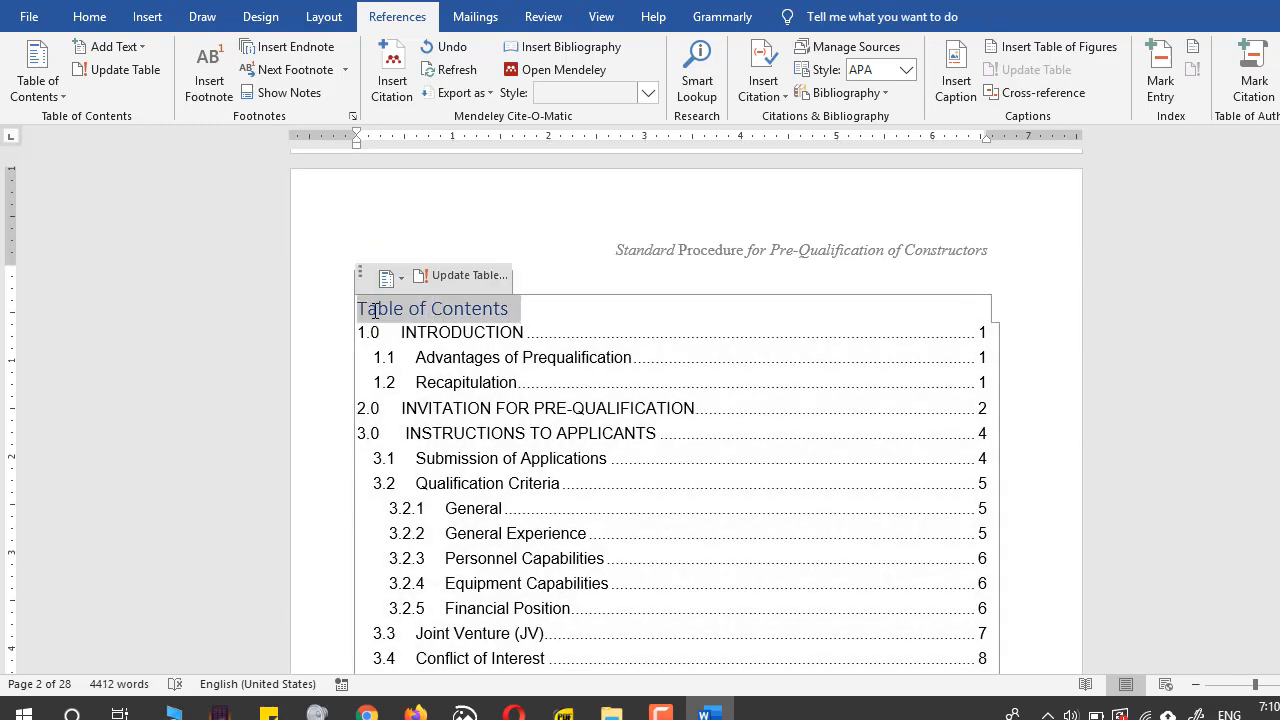
click(92, 16)
click(477, 88)
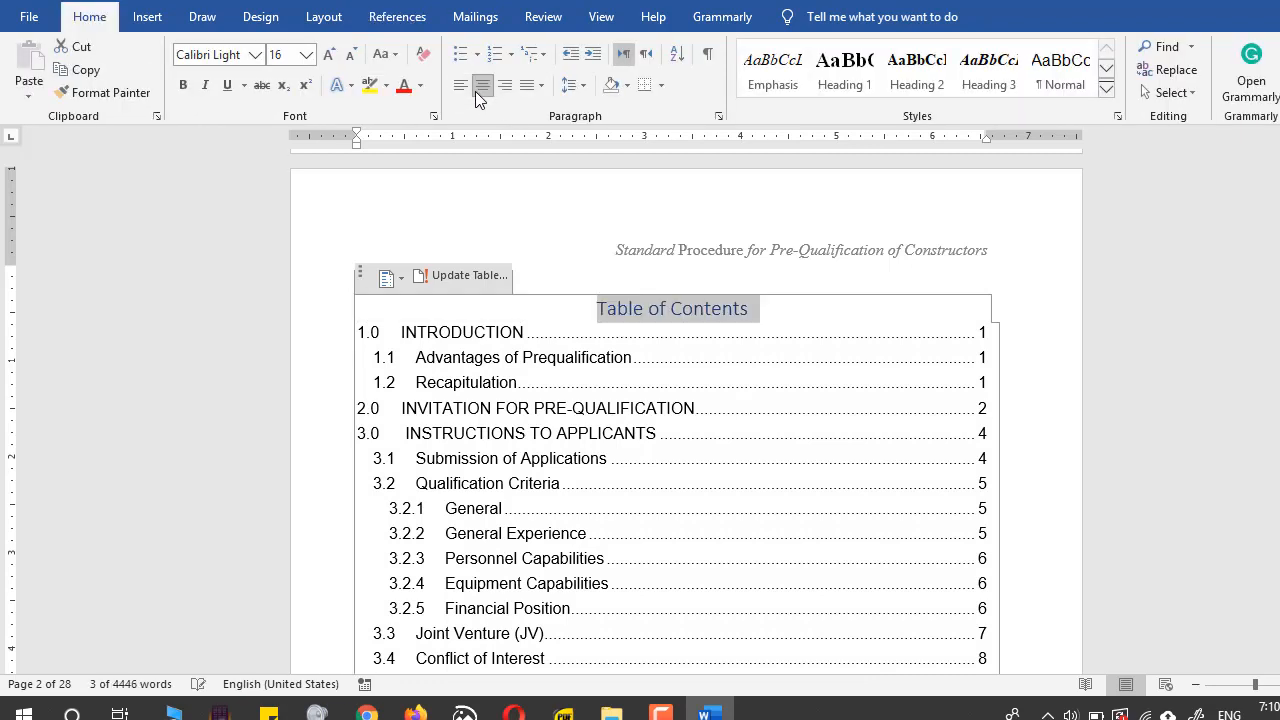
click(184, 92)
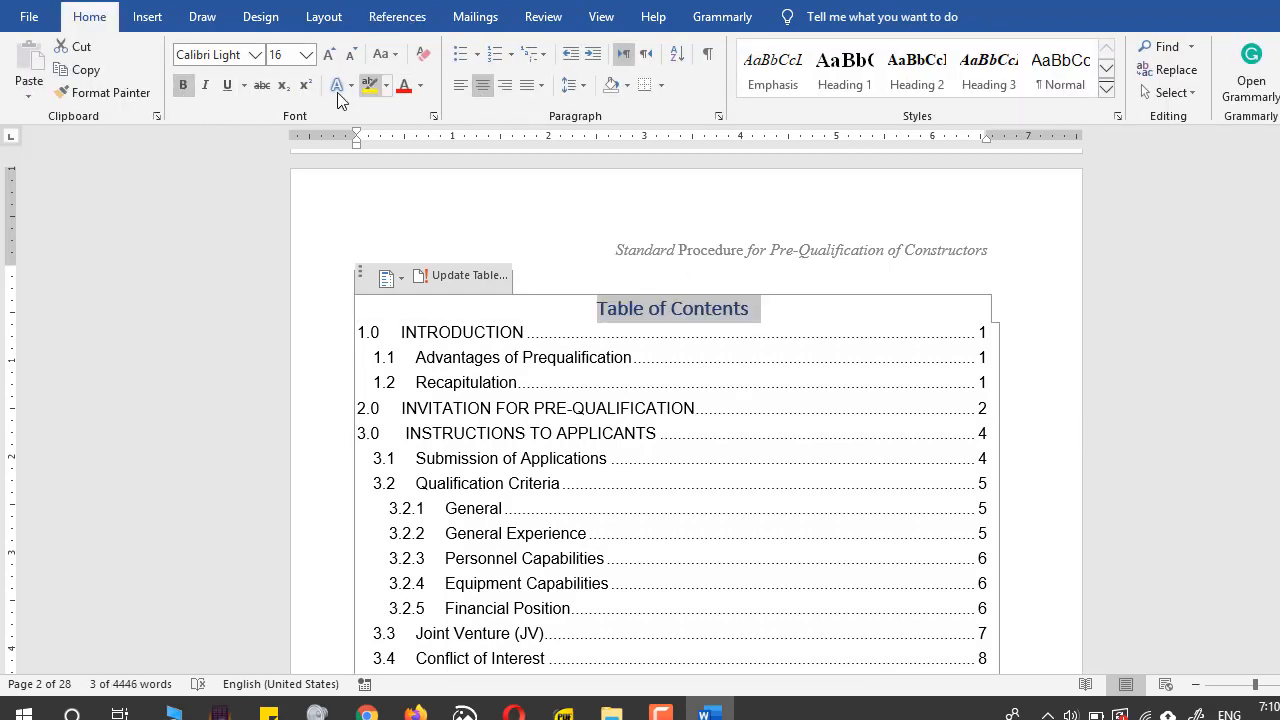
Change the font color of the "Table of Contents" title to black.
click(690, 305)
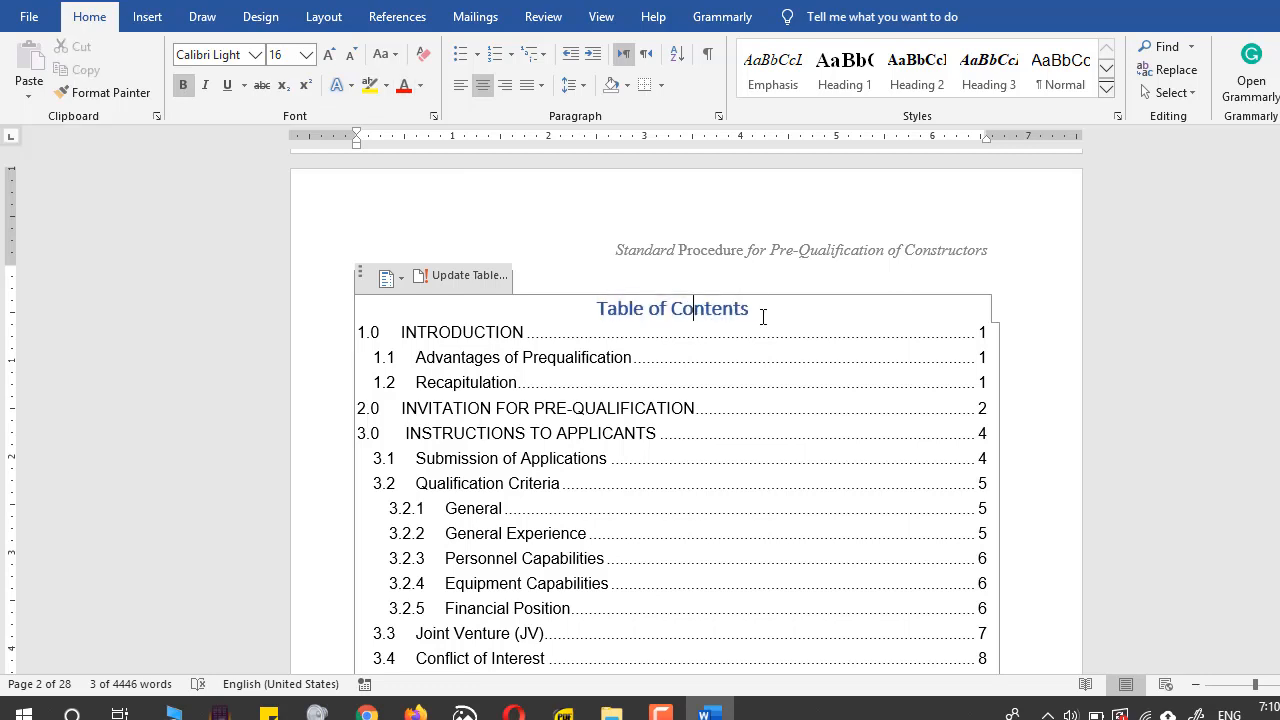
click(422, 86)
click(425, 106)
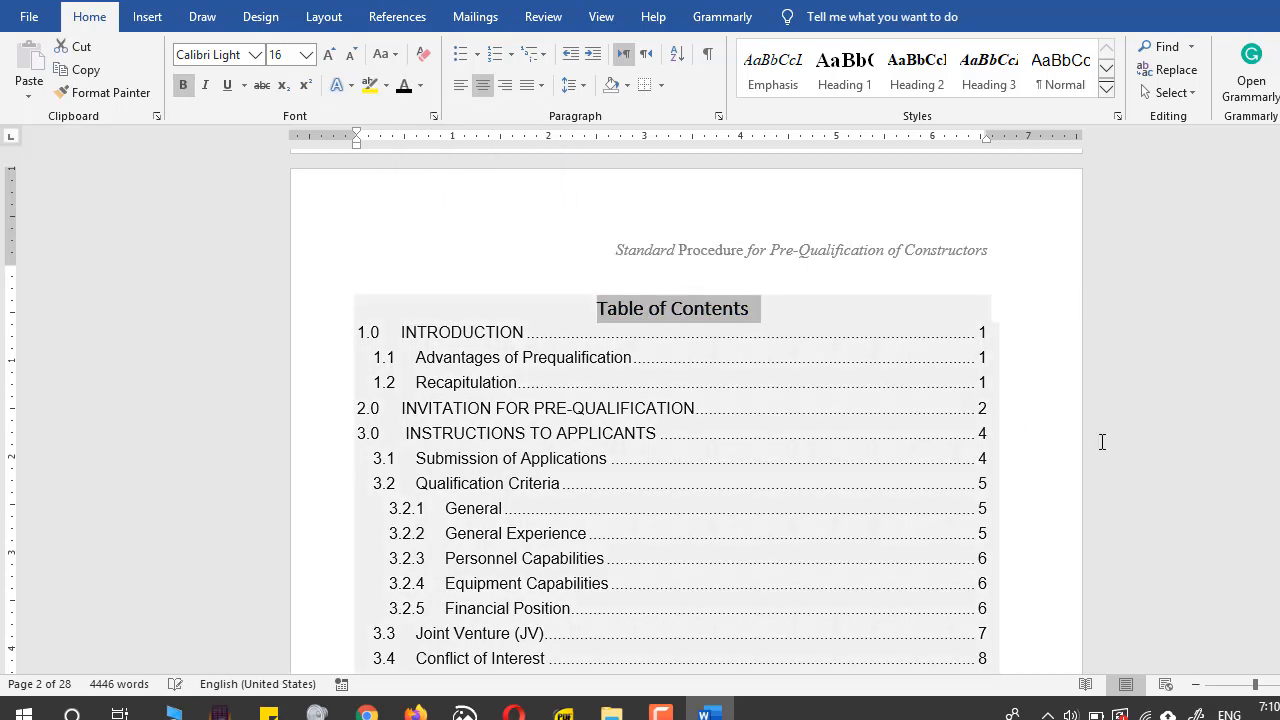
click(1120, 453)
scroll(1117, 508, down, 1)
click(1066, 368)
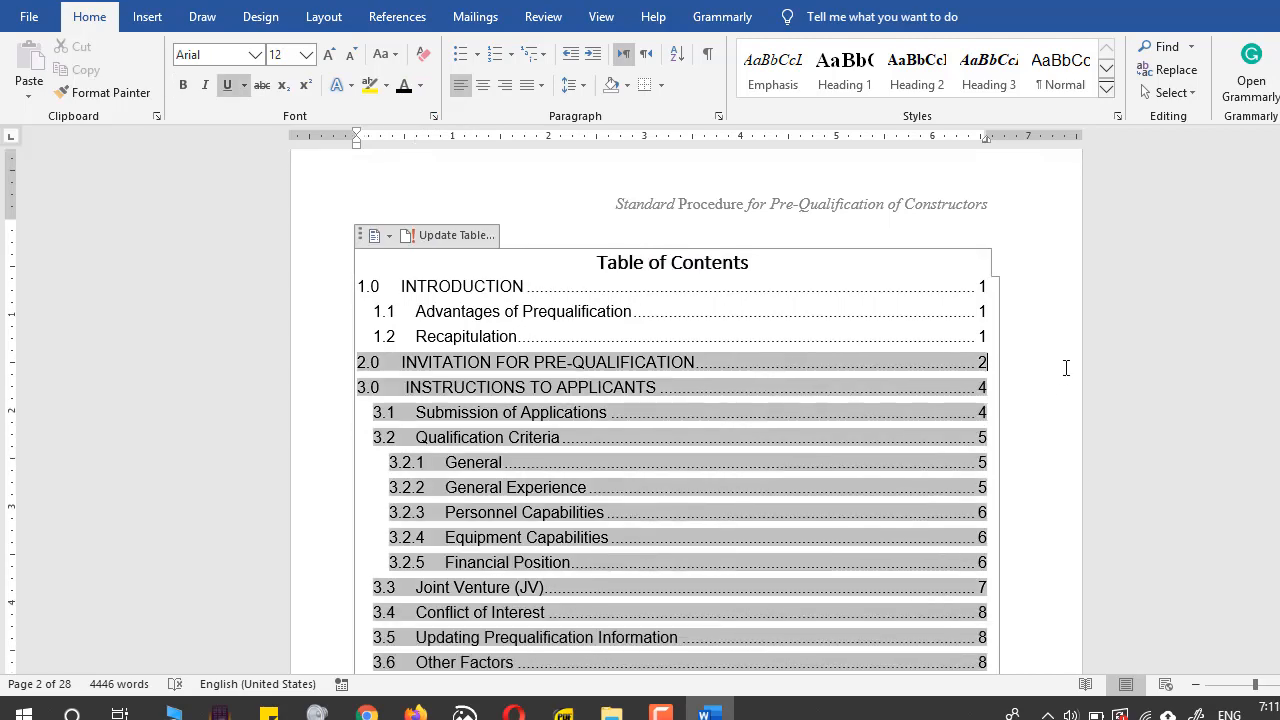
Delete the blank page content between the end of the table of contents and the "1.0 INTRODUCTION" heading.
scroll(1066, 368, down, 12)
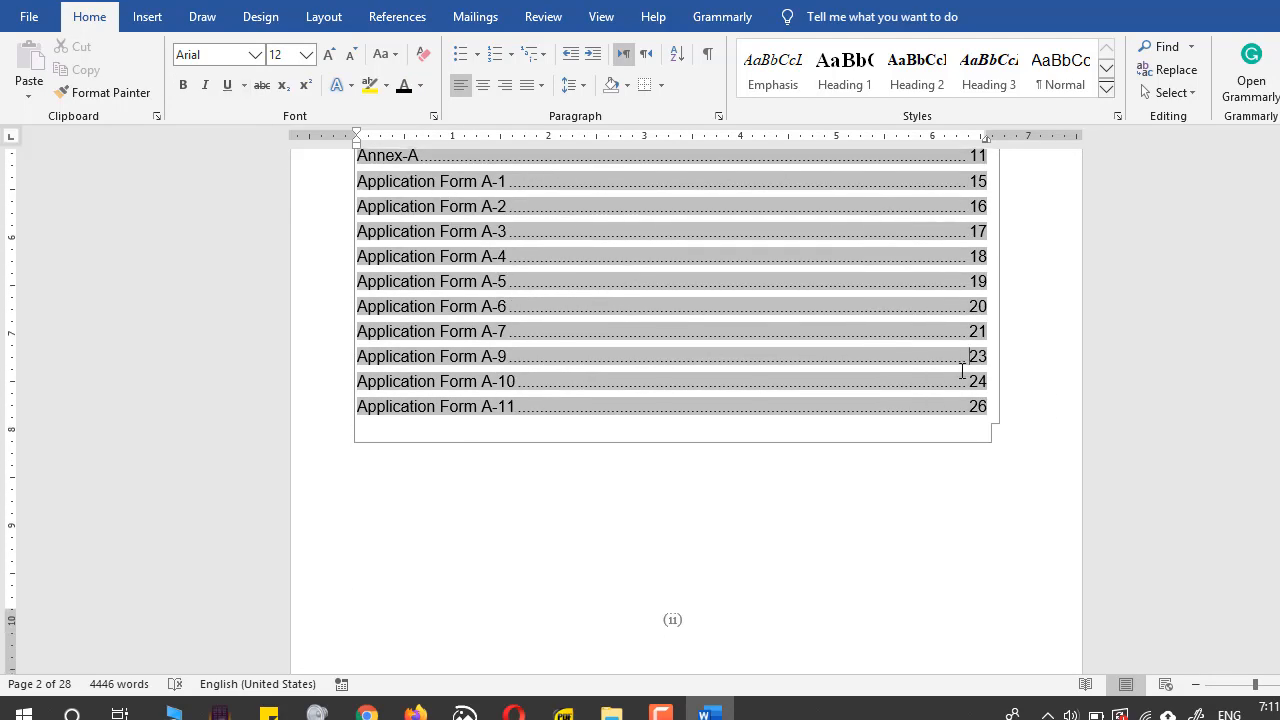
click(931, 462)
scroll(931, 462, down, 10)
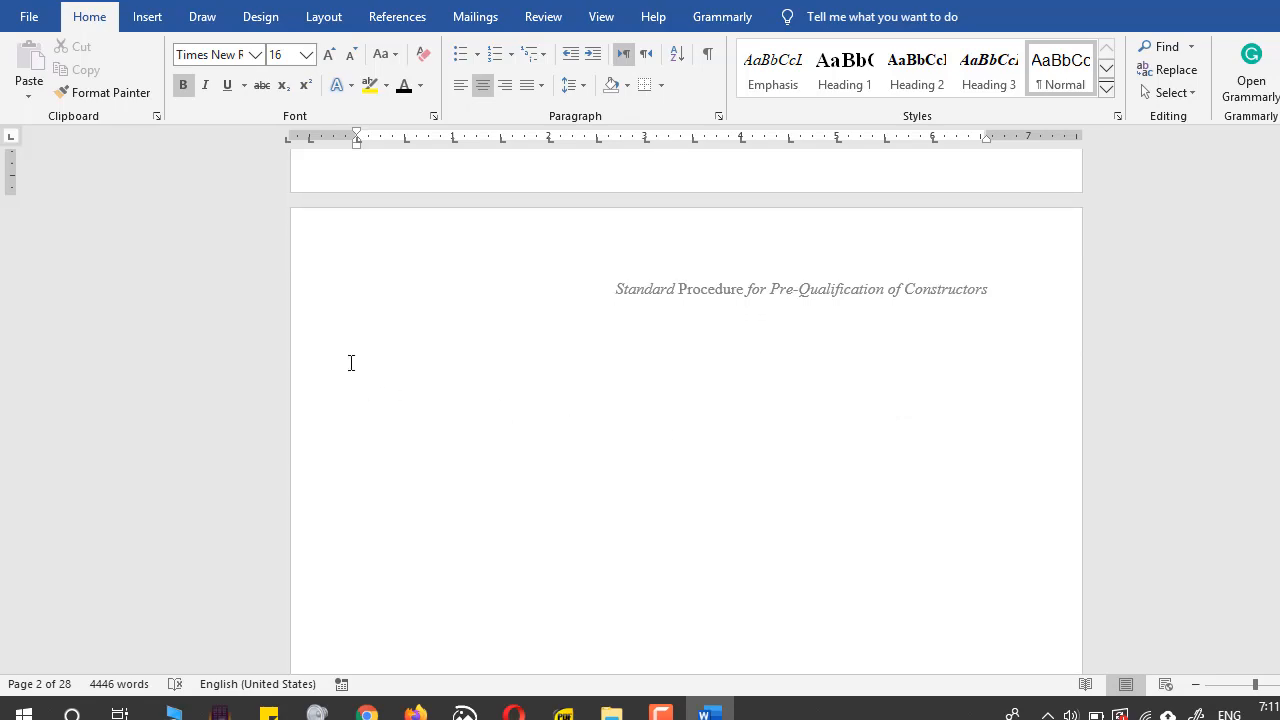
drag(349, 363, 592, 326)
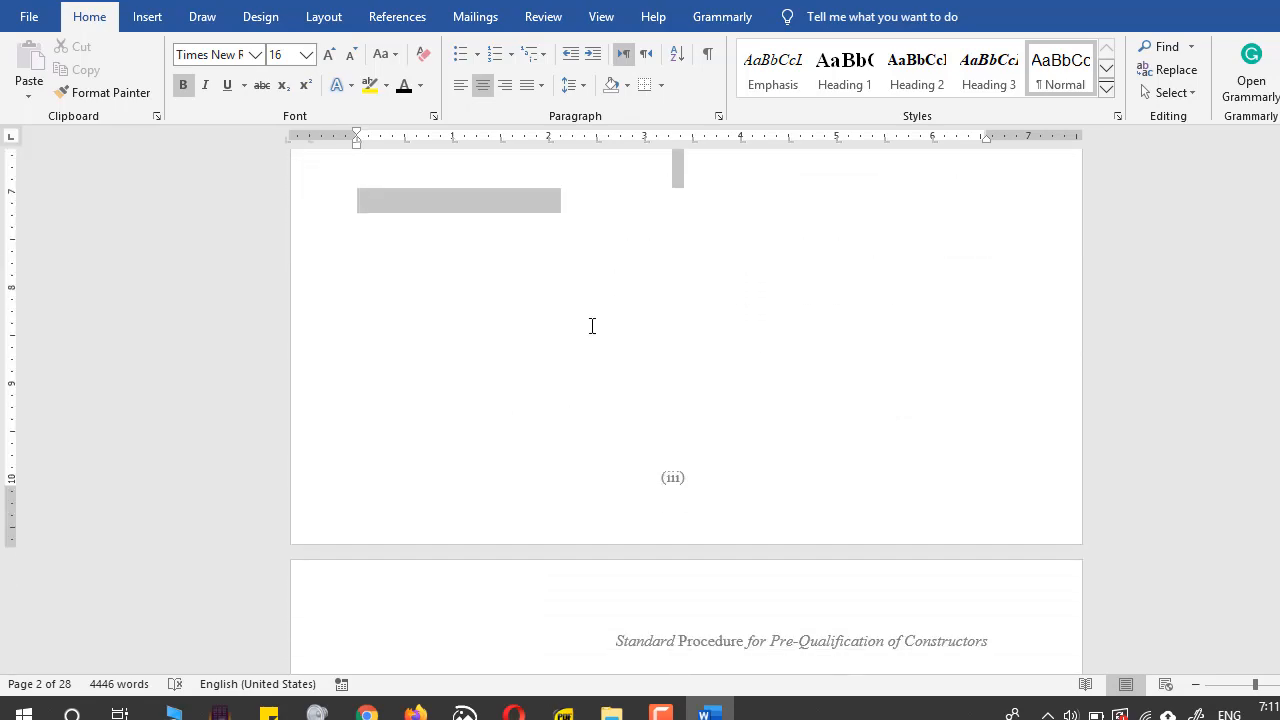
drag(607, 198, 600, 211)
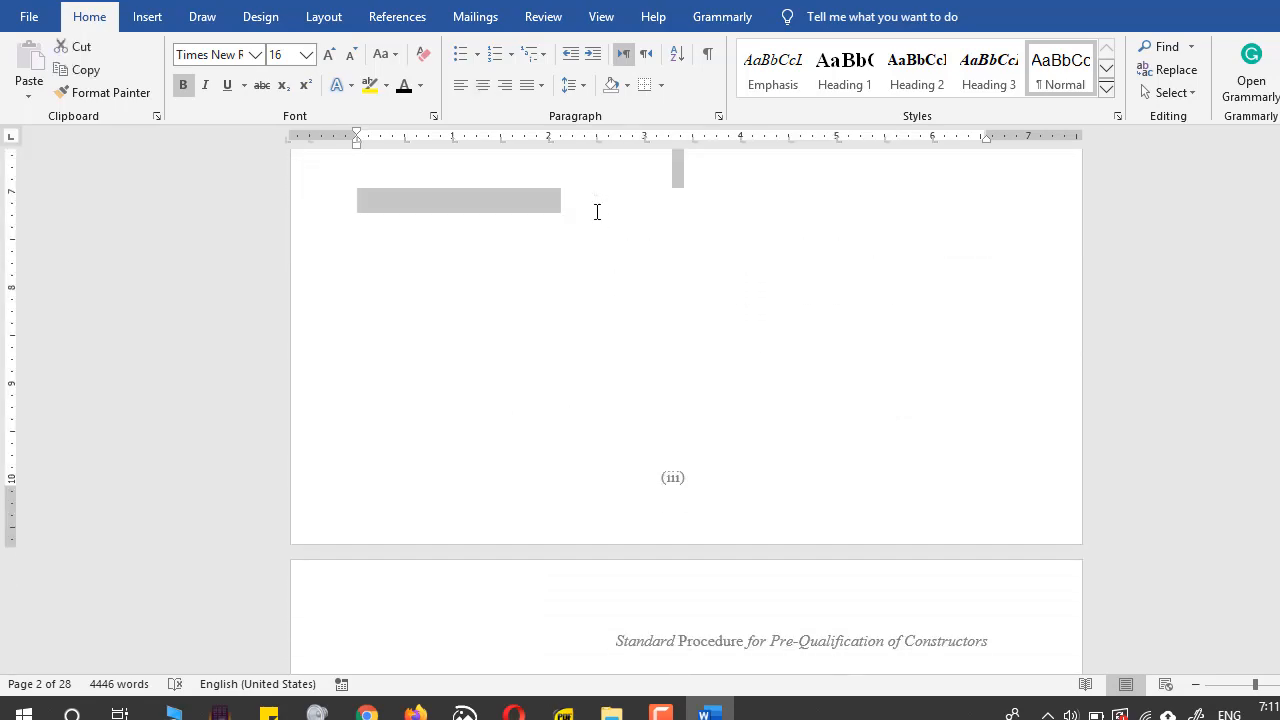
key(Delete)
scroll(597, 212, up, 4)
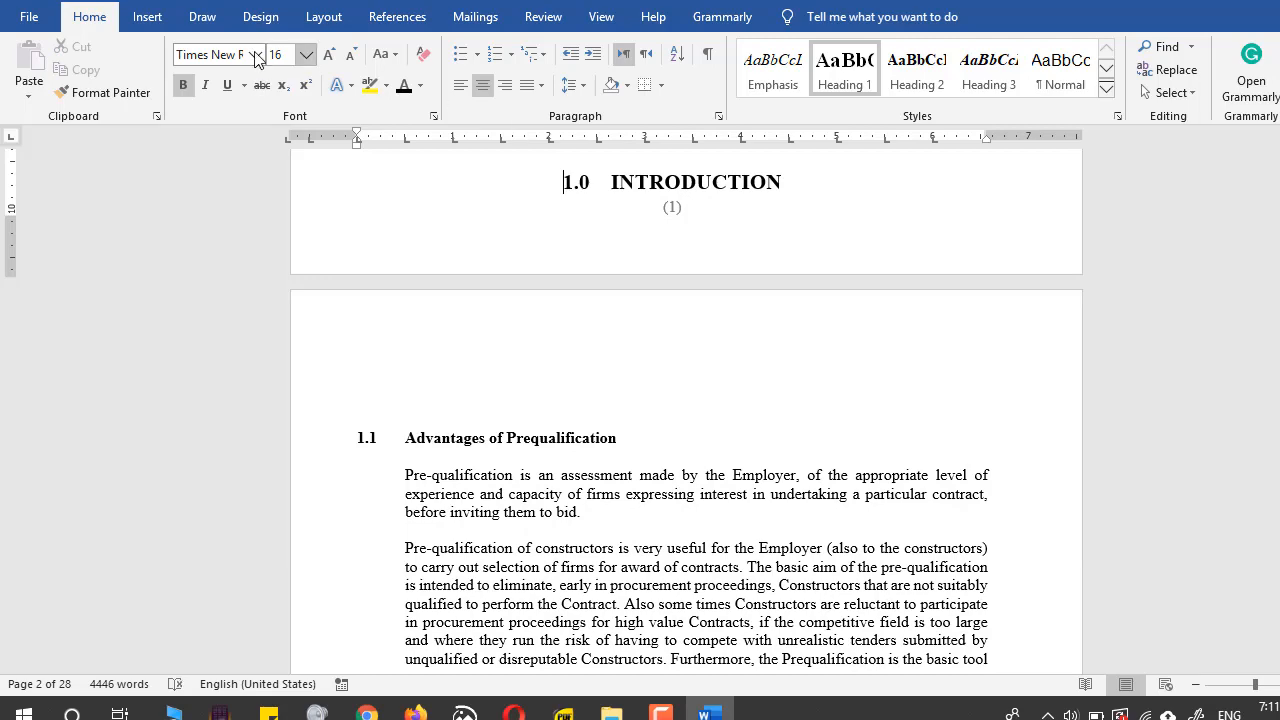
Insert a page break directly before "1.0 INTRODUCTION" and check the pages from the cover to that heading.
click(147, 17)
click(57, 93)
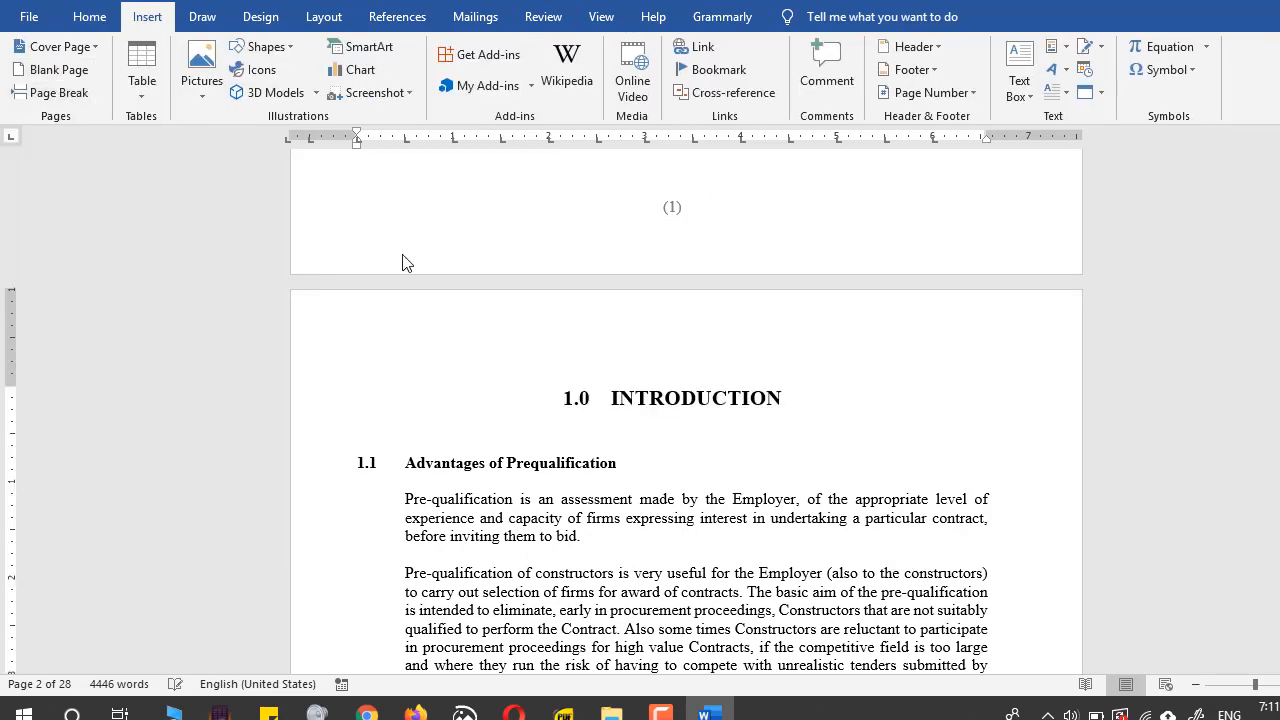
scroll(606, 326, up, 4)
scroll(672, 445, up, 10)
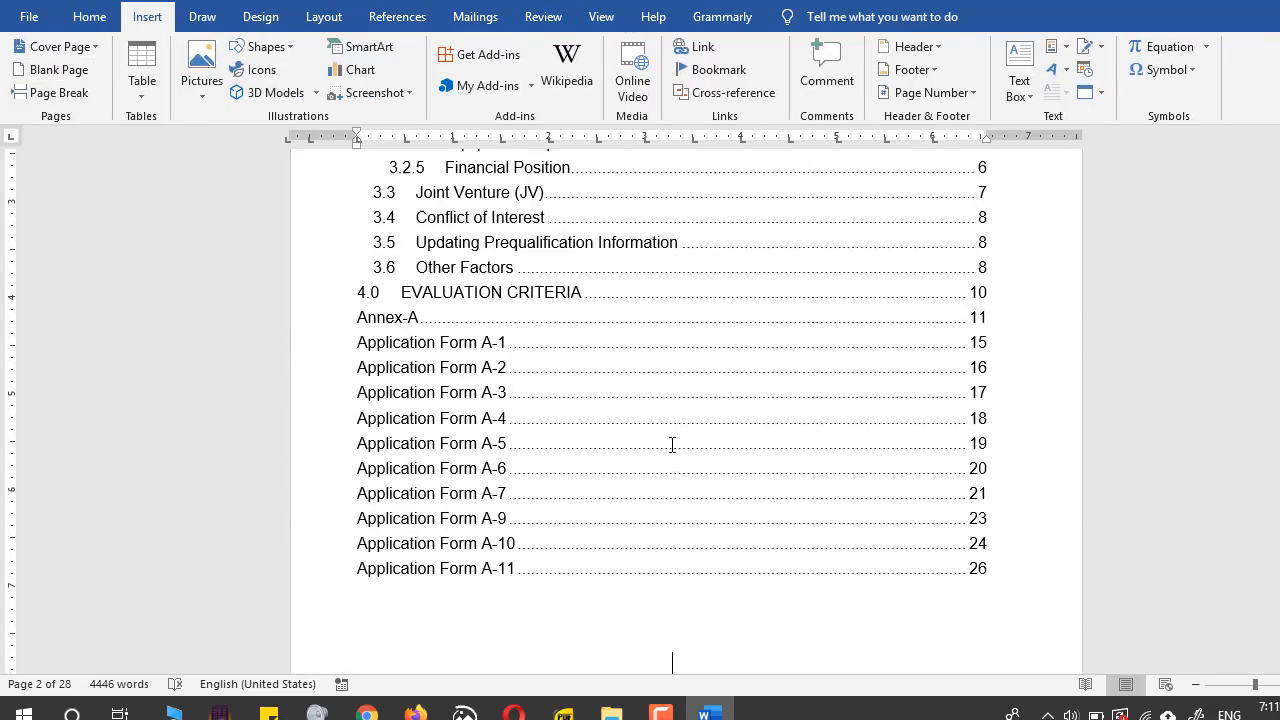
scroll(686, 400, up, 5)
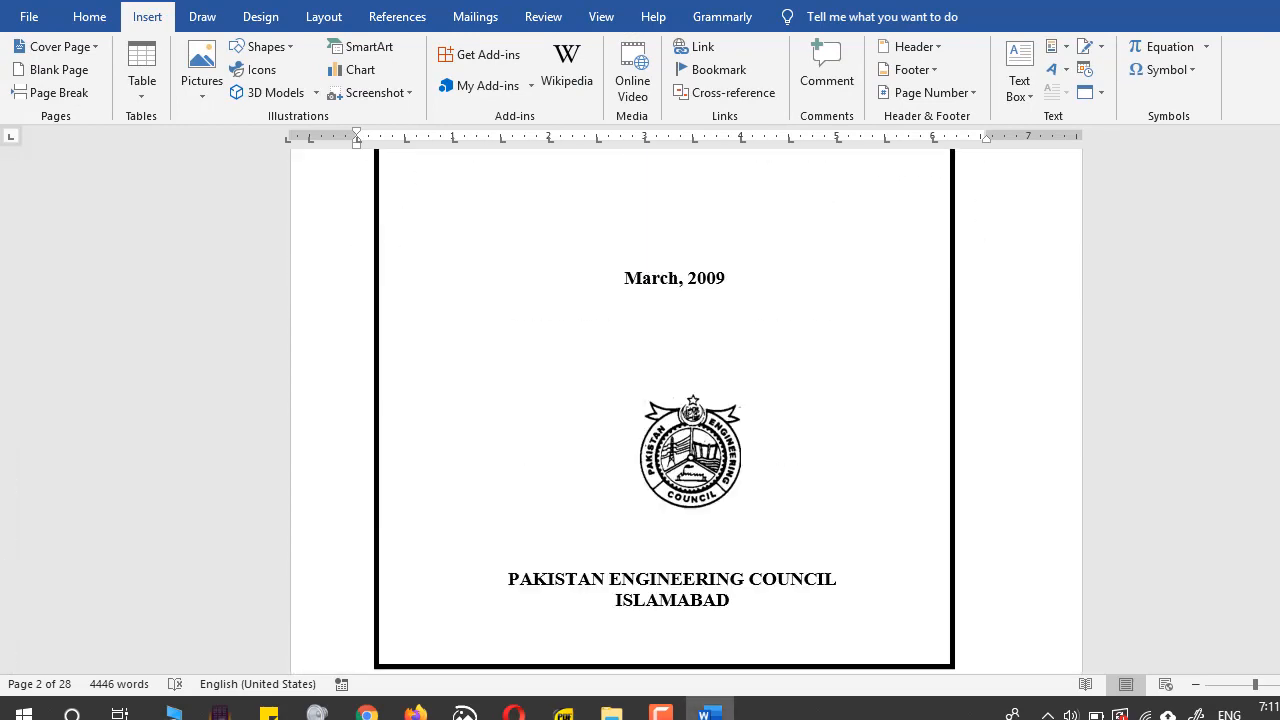
scroll(686, 400, down, 8)
scroll(1199, 470, down, 10)
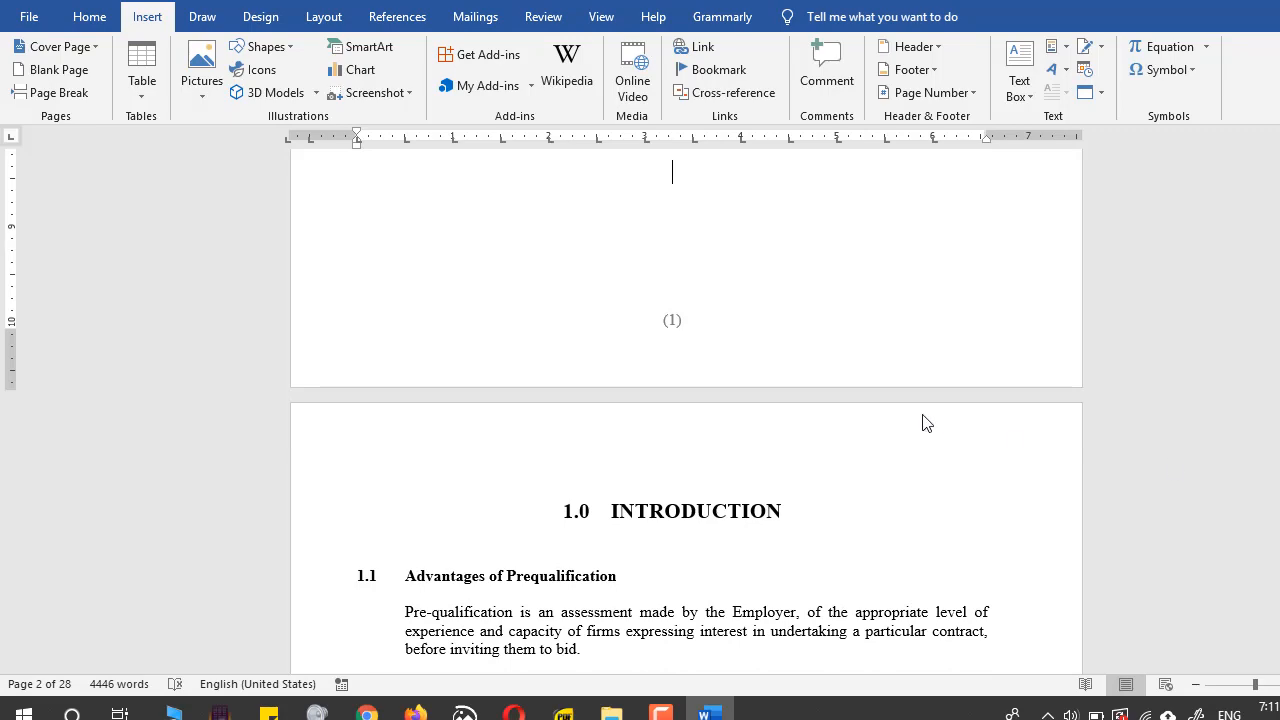
Follow the "2.0 INVITATION FOR PRE-QUALIFICATION" link in the table of contents to its section, then return to the cover page.
scroll(924, 422, up, 8)
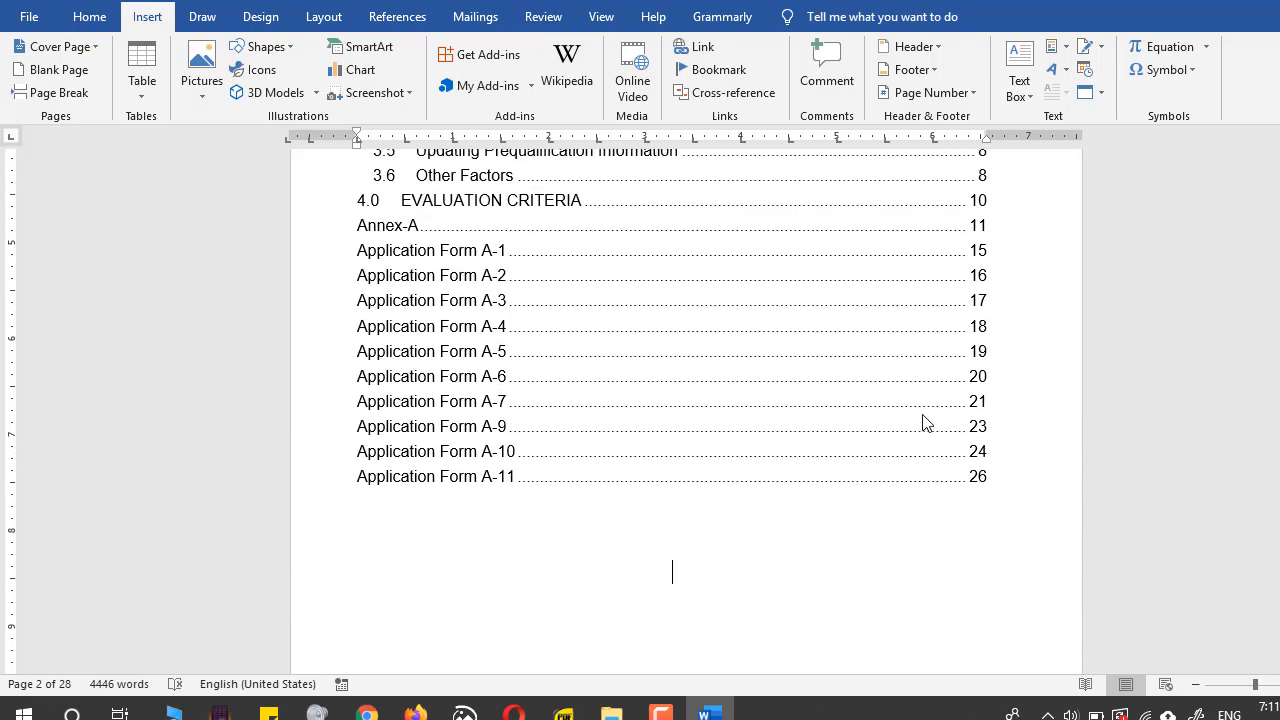
scroll(924, 422, up, 5)
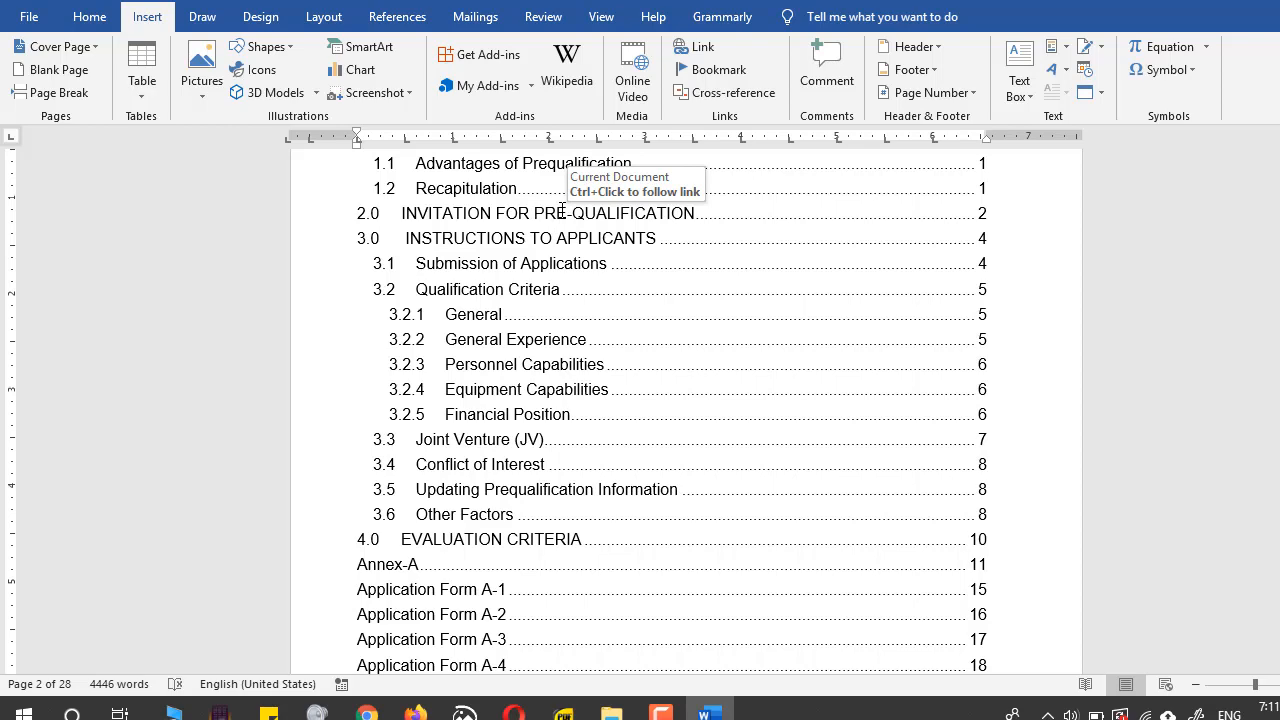
ctrl+click(562, 210)
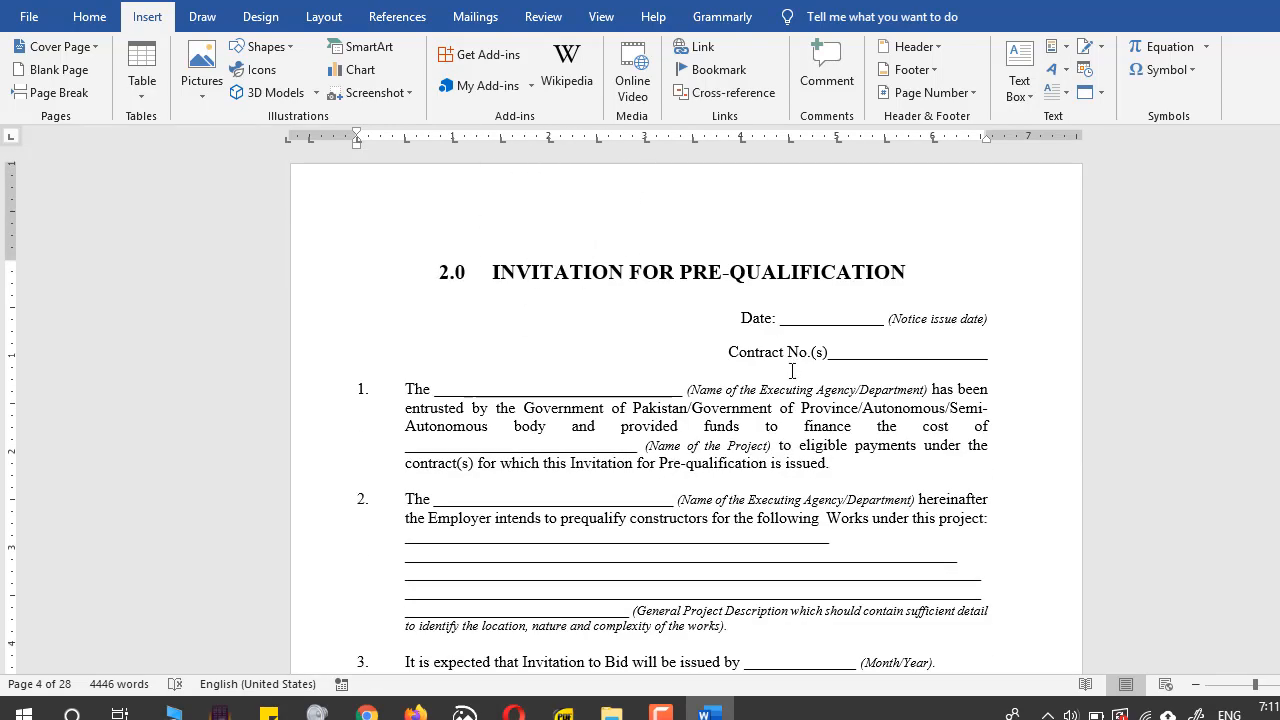
scroll(772, 420, down, 3)
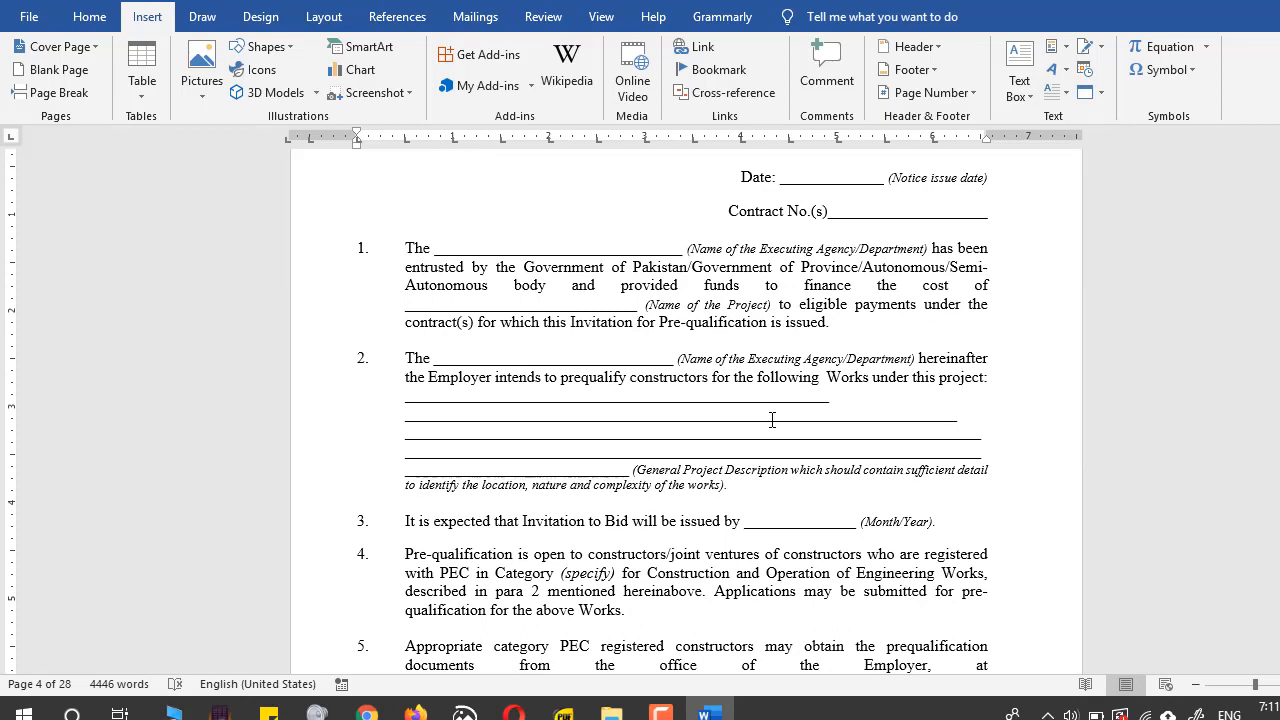
drag(1279, 212, 1279, 155)
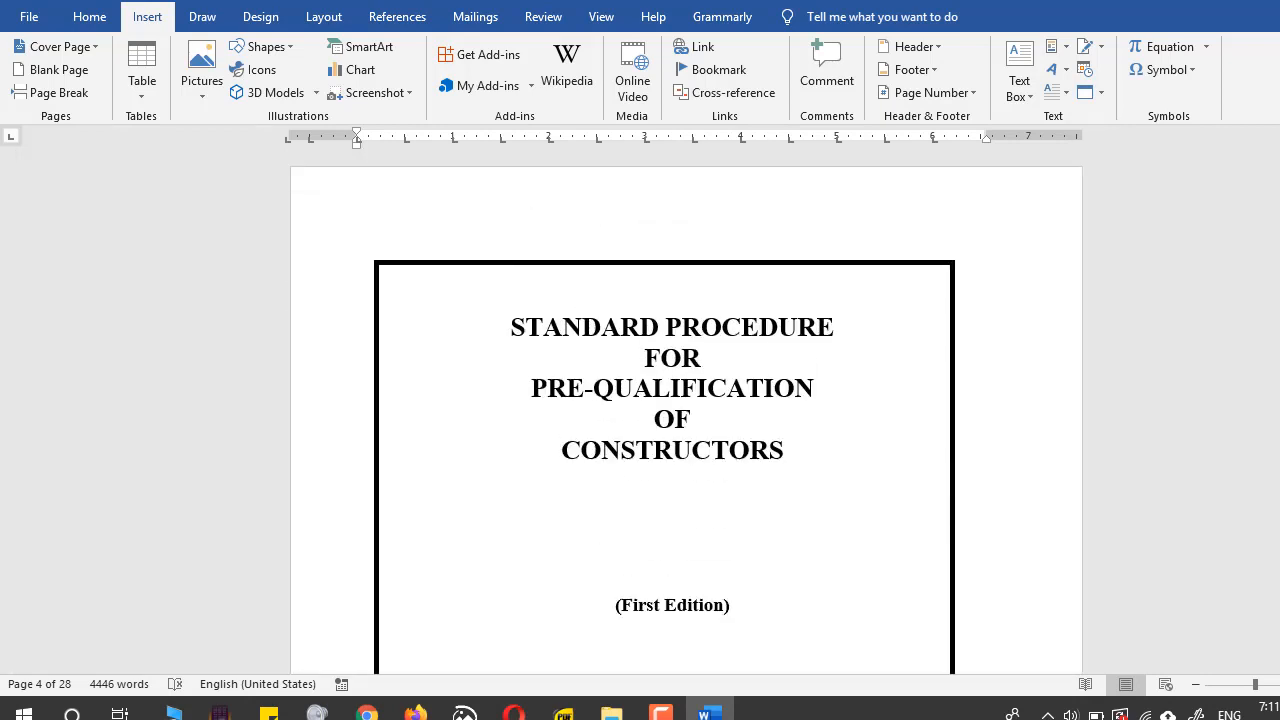